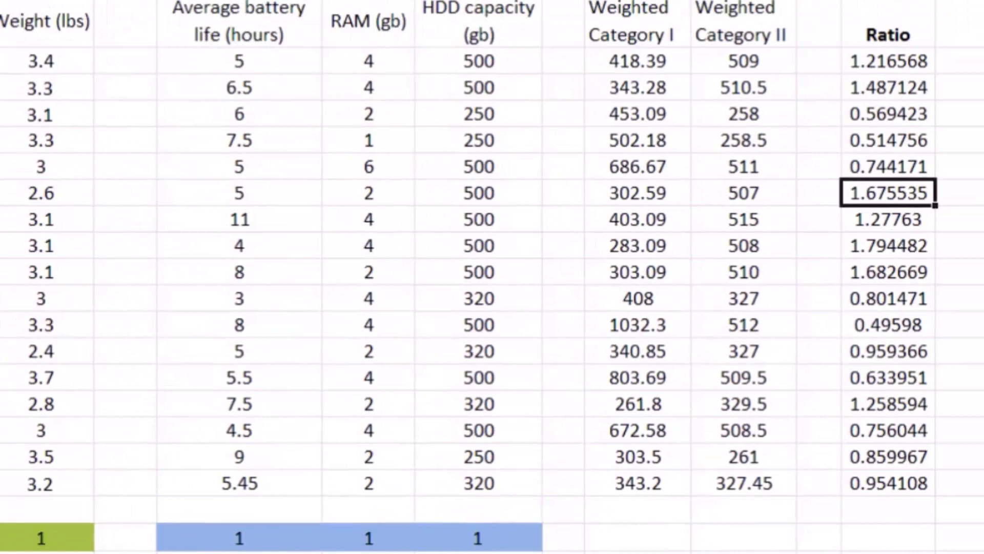
# Examine the weights/multipliers in row 20 and the Acer(V5-171) data in row 6.
pyautogui.click(149, 489)
pyautogui.click(41, 544)
pyautogui.click(215, 546)
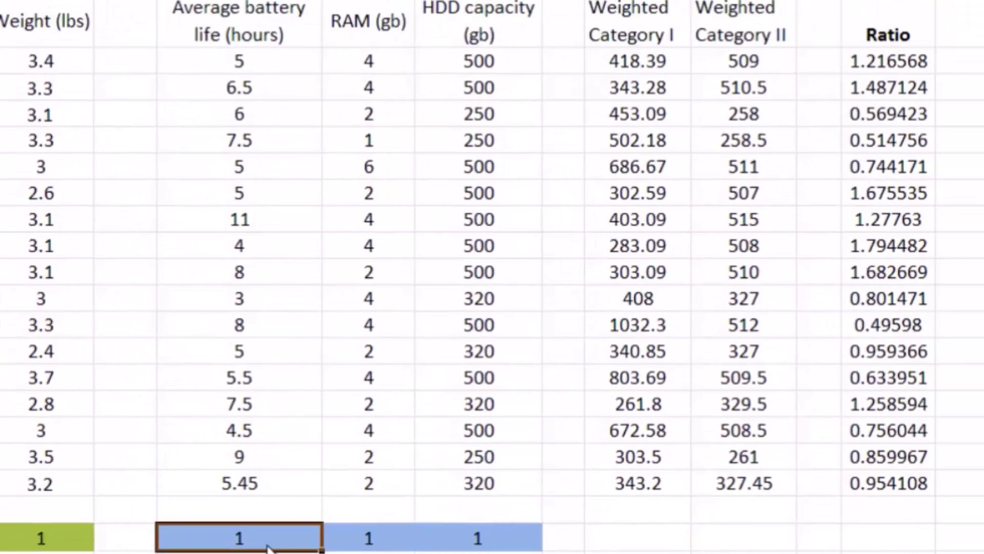
pyautogui.click(353, 546)
pyautogui.click(489, 545)
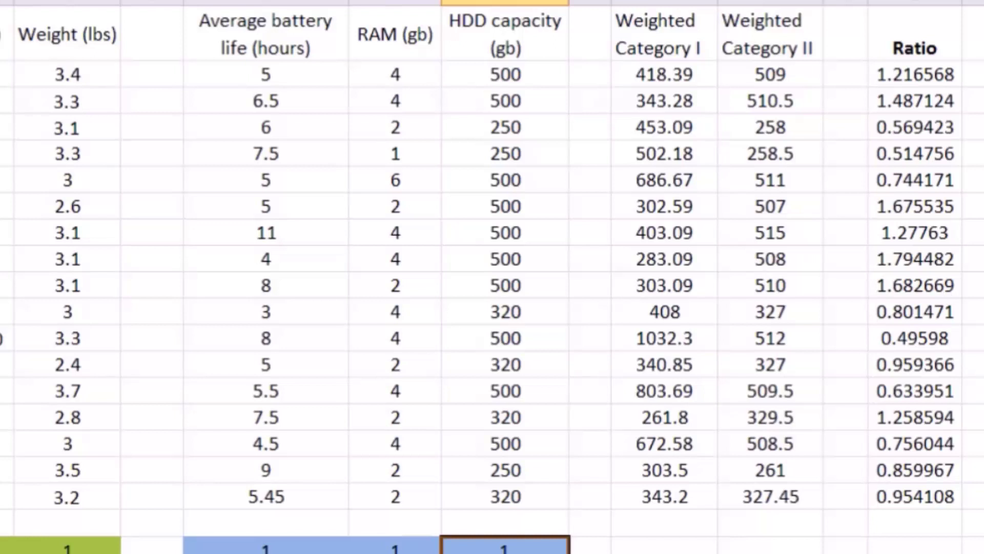
pyautogui.press('Home')
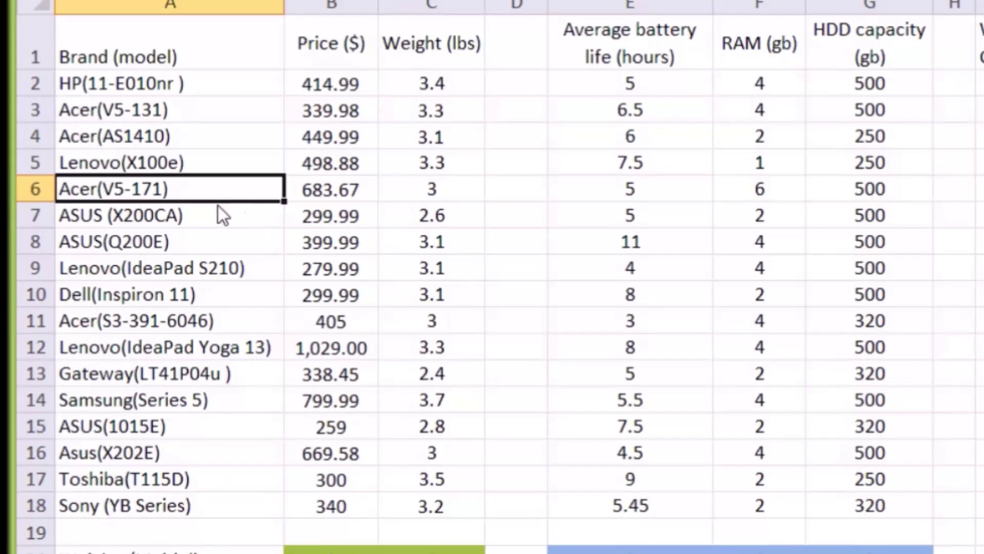
pyautogui.click(45, 195)
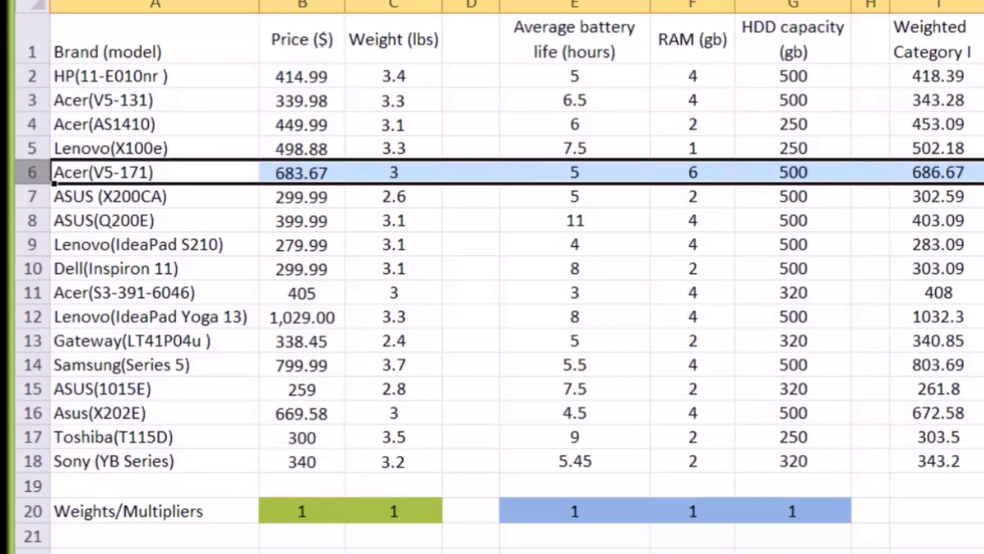
pyautogui.click(980, 173)
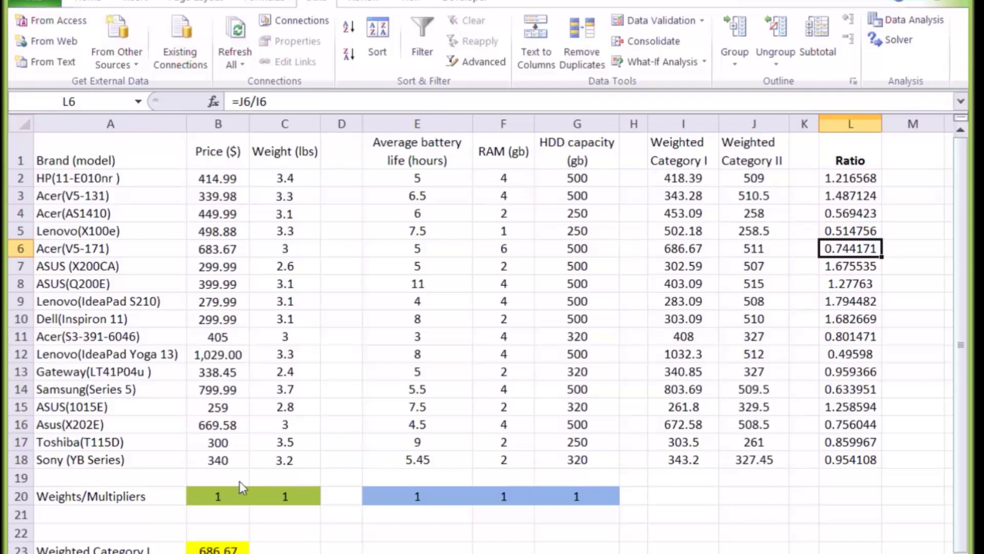
pyautogui.click(215, 496)
pyautogui.click(288, 497)
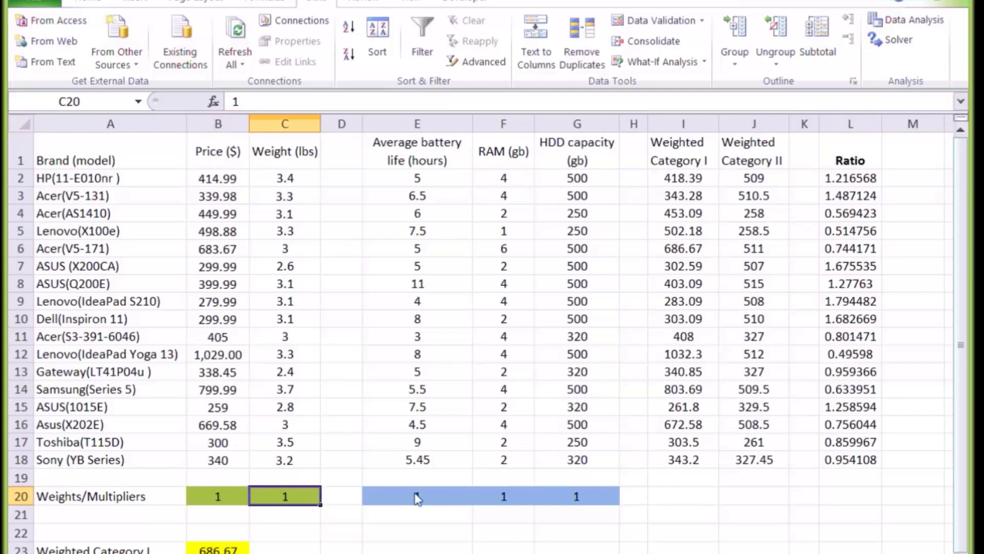
pyautogui.moveTo(418, 497); pyautogui.dragTo(607, 497)
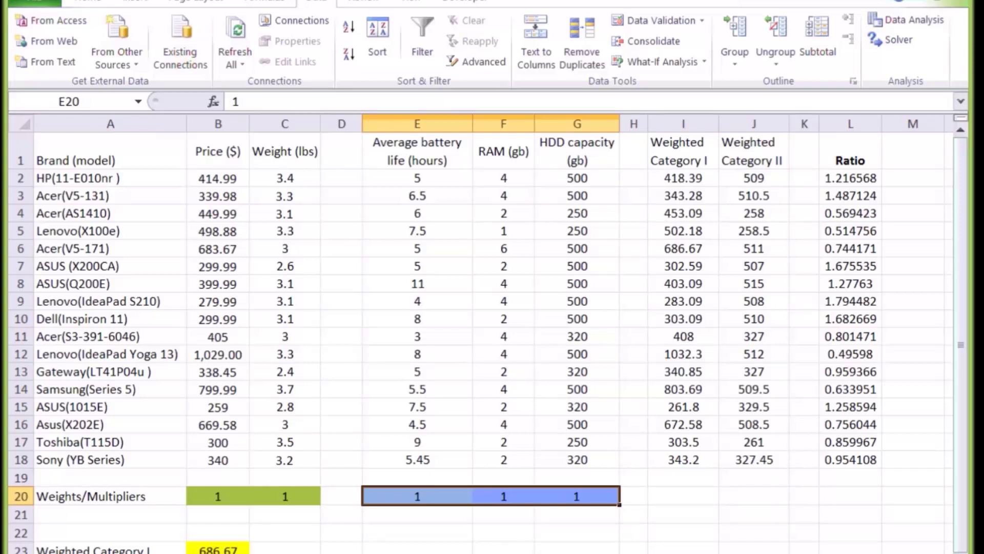
# Examine the weighted category and ratio formulas for Acer(V5-171), the row 20 multipliers, and all laptops' ratios in L2:L18.
pyautogui.click(850, 251)
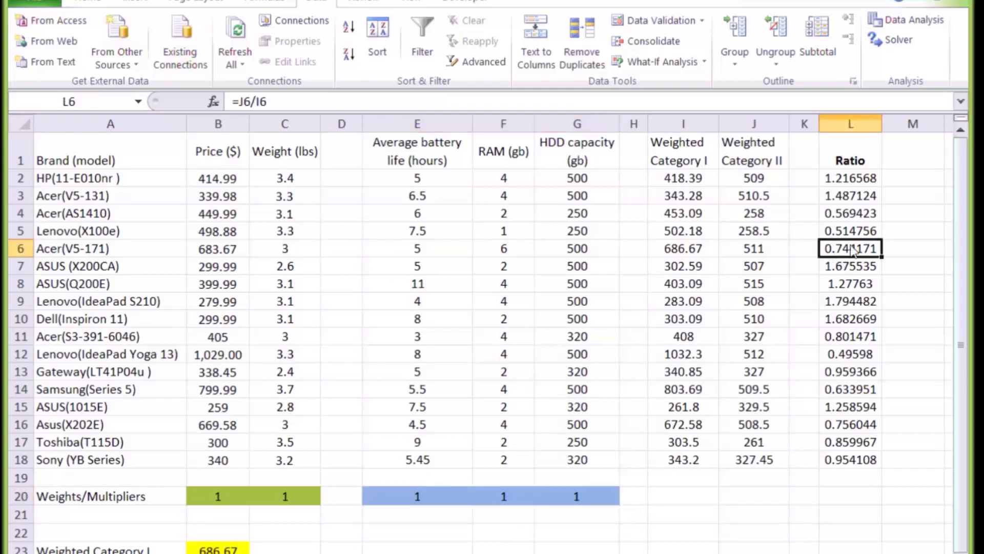
pyautogui.click(752, 247)
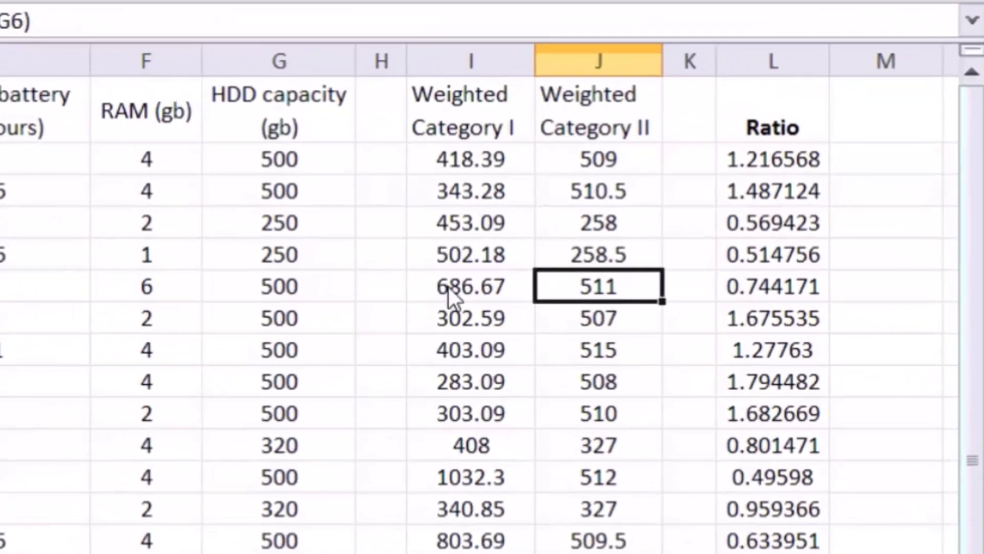
pyautogui.click(676, 250)
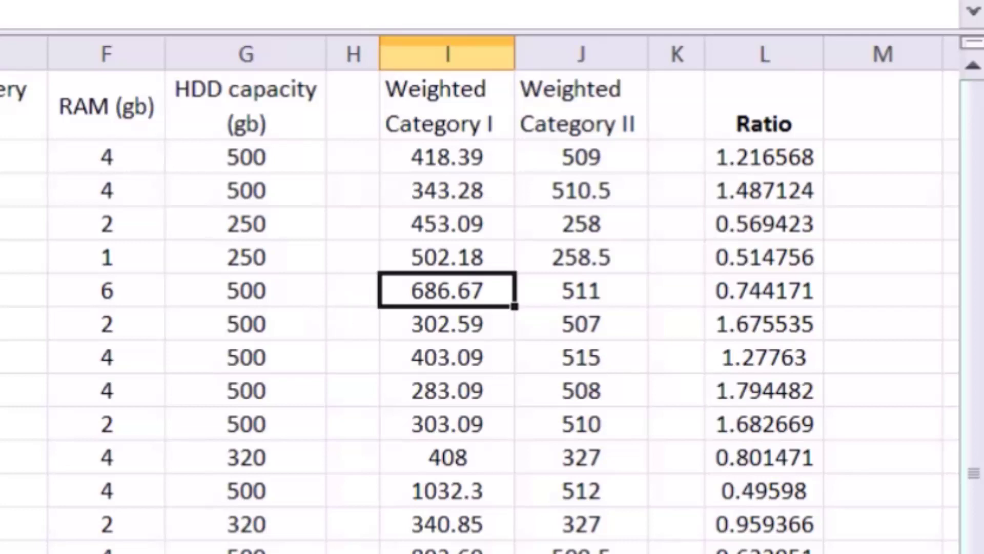
pyautogui.click(0, 290)
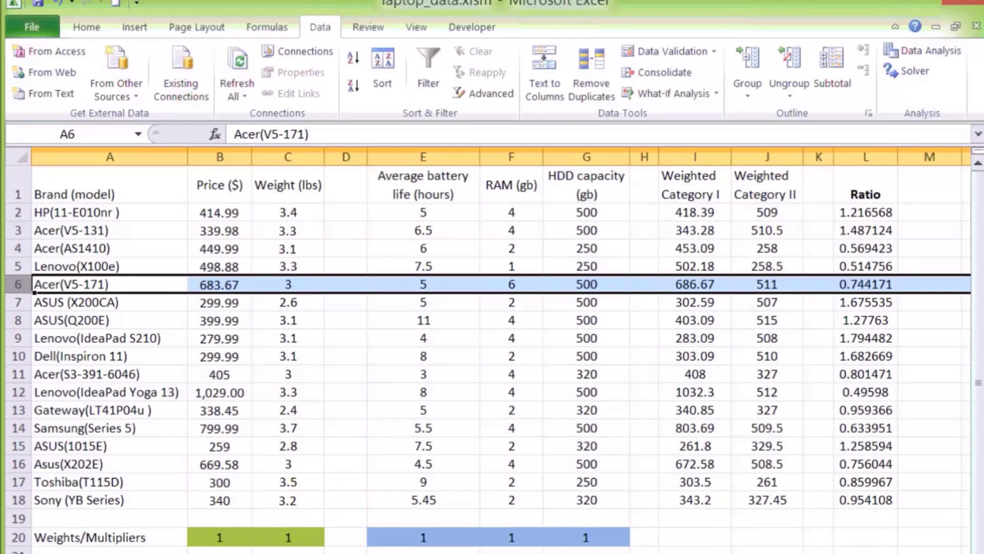
pyautogui.click(871, 289)
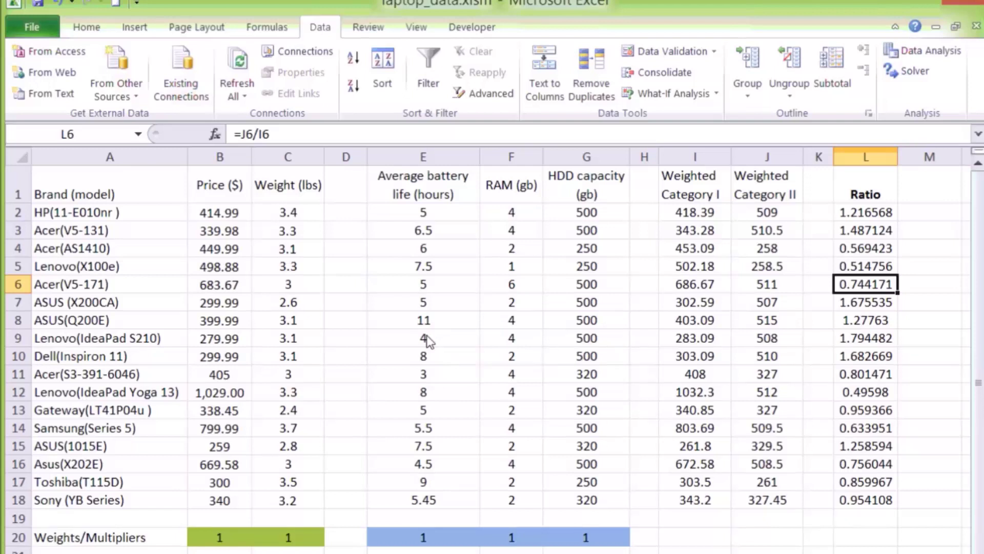
pyautogui.moveTo(218, 540); pyautogui.dragTo(290, 538)
pyautogui.moveTo(374, 539); pyautogui.dragTo(608, 544)
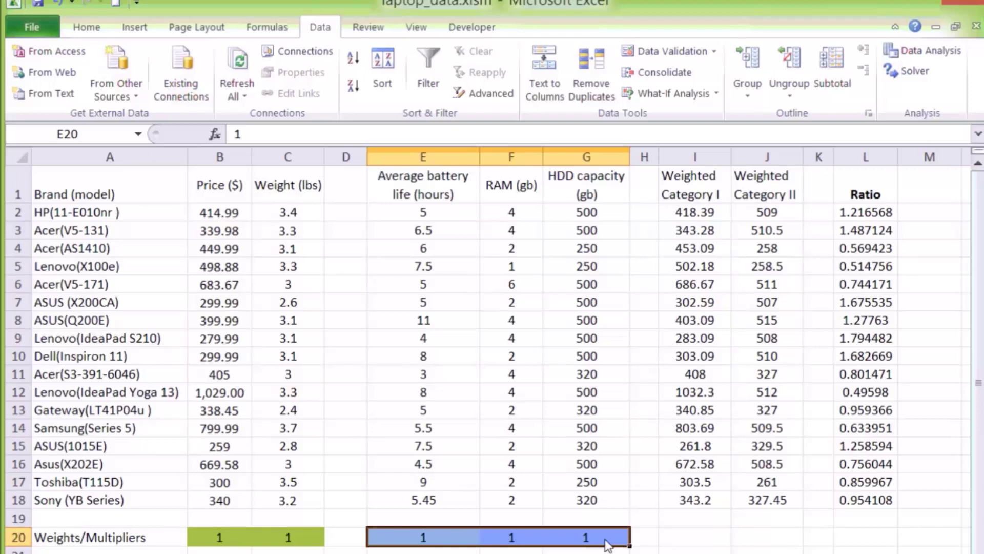
pyautogui.click(44, 286)
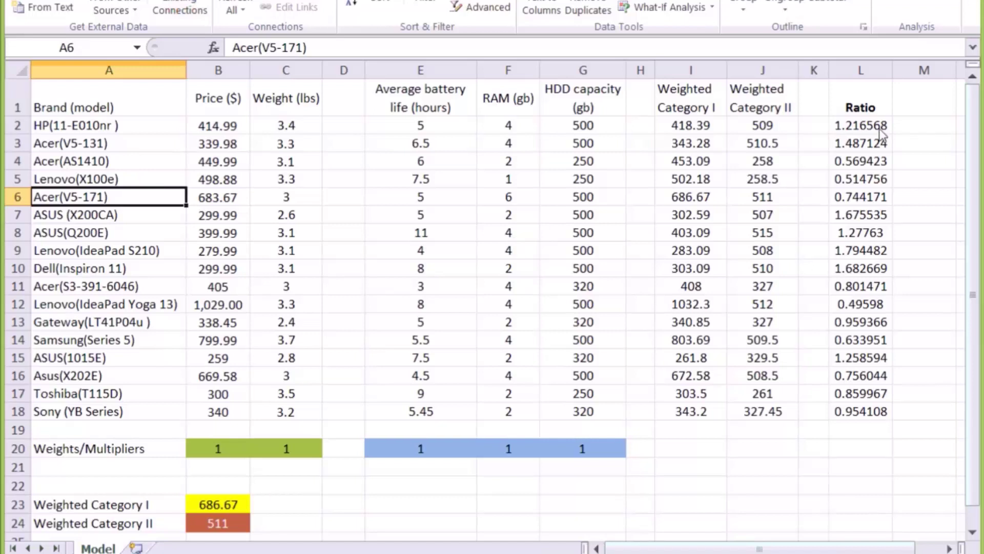
pyautogui.moveTo(879, 127); pyautogui.dragTo(882, 416)
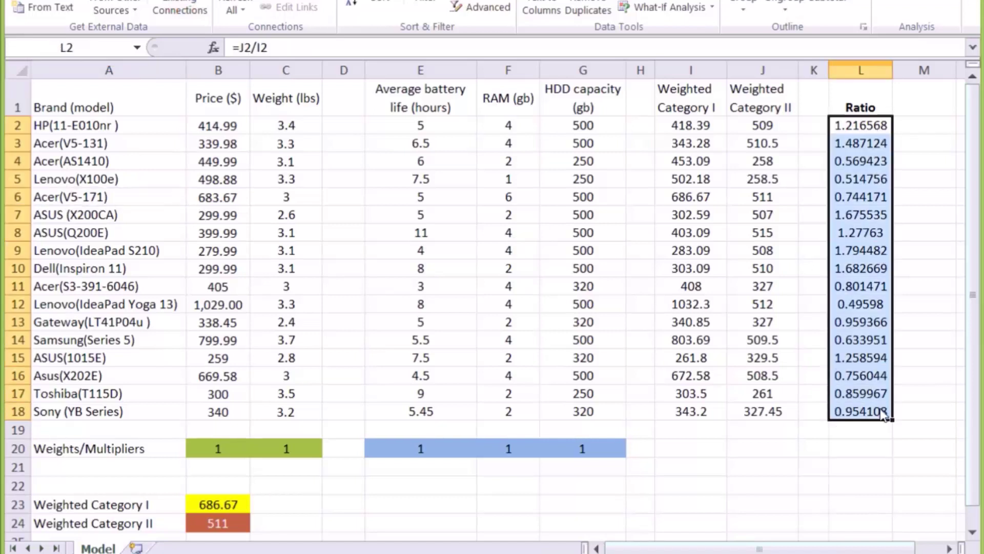
pyautogui.click(861, 132)
pyautogui.moveTo(861, 132); pyautogui.dragTo(863, 144)
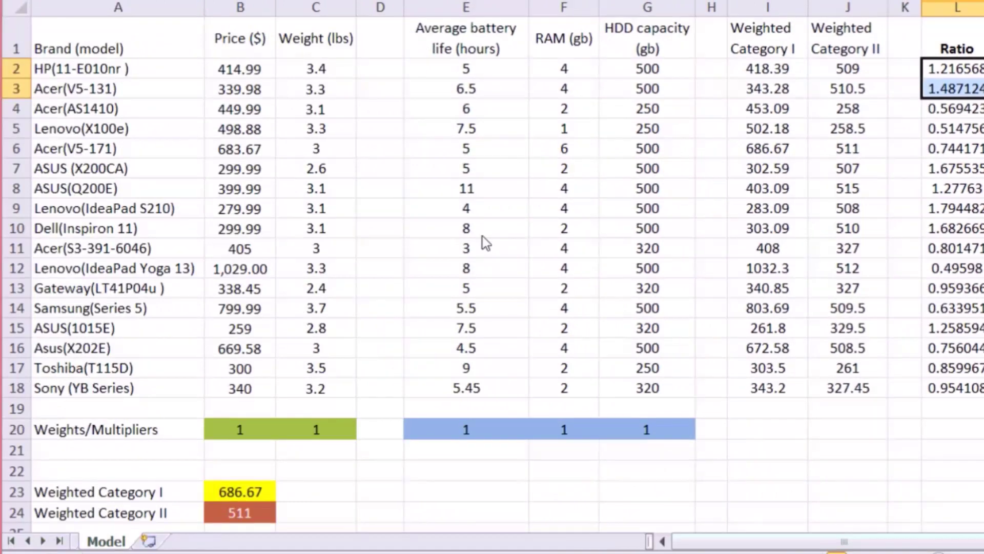
pyautogui.click(308, 493)
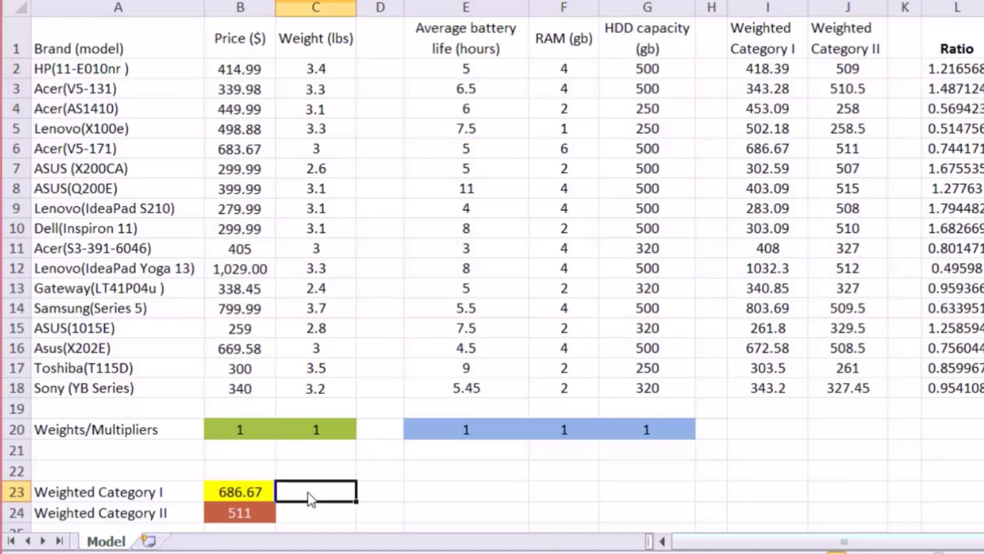
pyautogui.write('=')
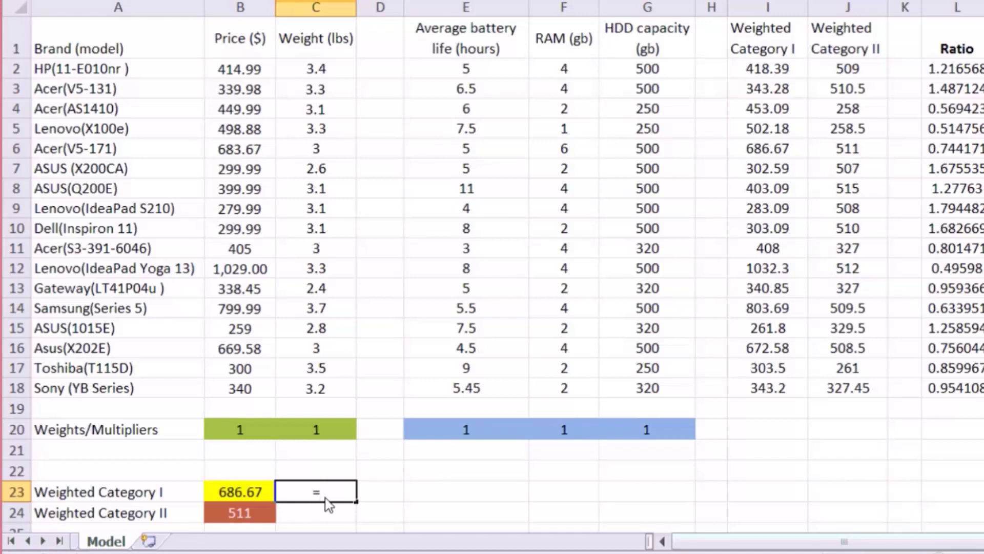
pyautogui.click(395, 493)
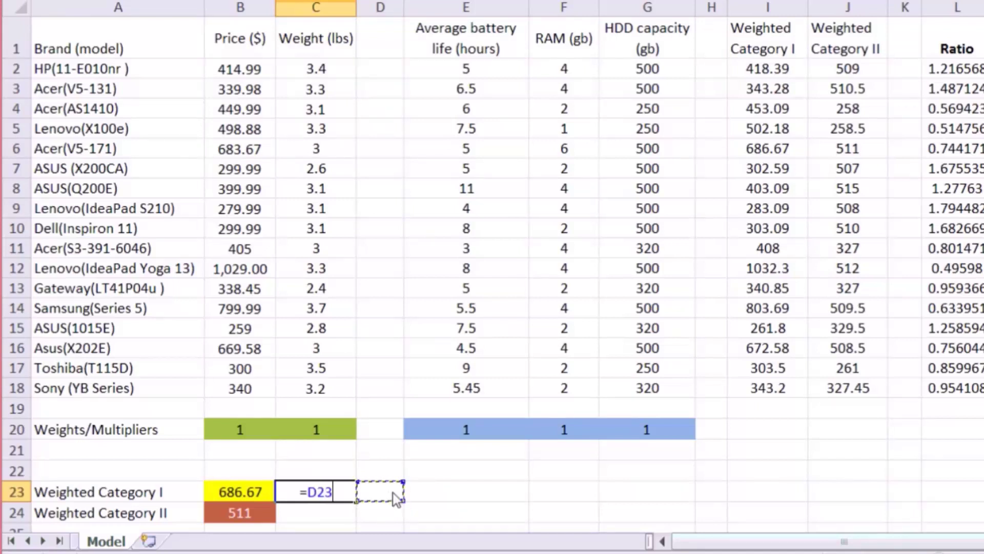
pyautogui.press('Escape')
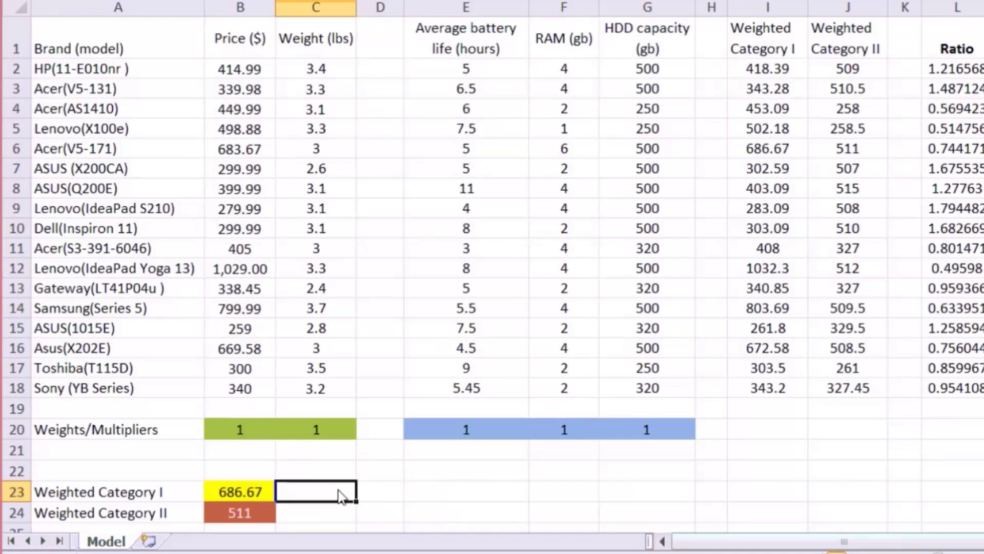
pyautogui.write('=')
pyautogui.press('Escape')
# Lay out the Weighted Category I constraint by entering an equals sign in C23 and 1 in D23.
pyautogui.write('=')
pyautogui.press('Tab')
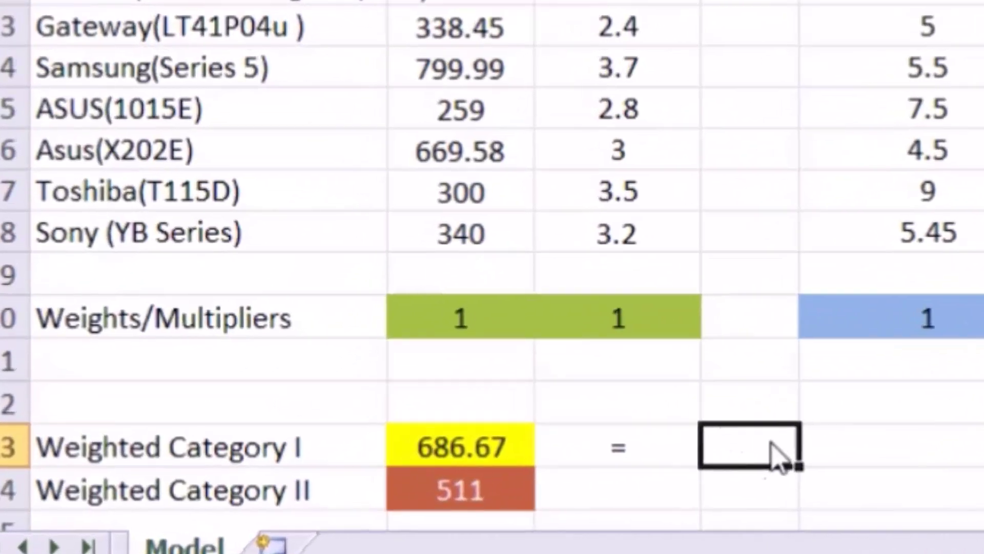
pyautogui.write('1')
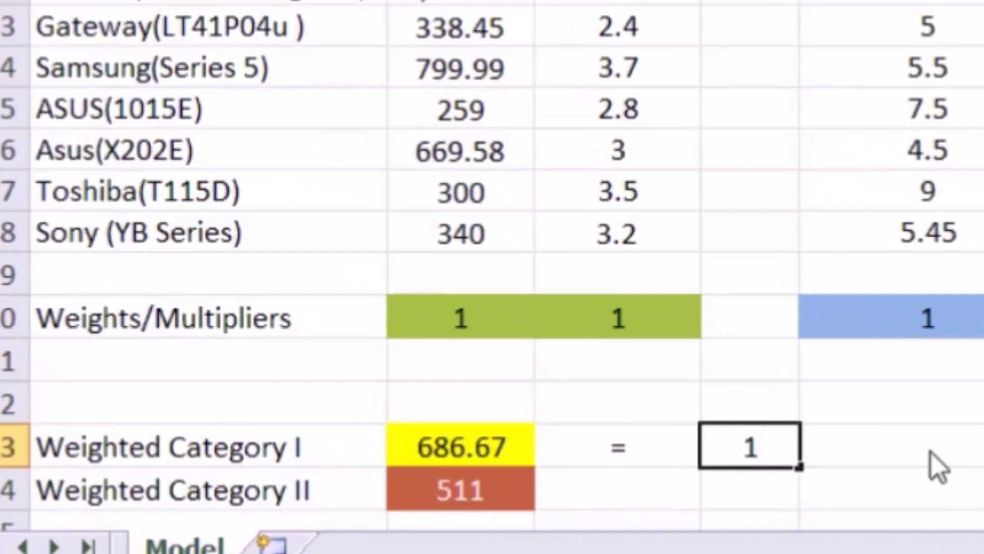
pyautogui.press('Tab')
# Review the Weighted Category I constraint in B23:D23, the Weighted Category II cell B24, the Acer(V5-171) row, the ratio column and the multipliers.
pyautogui.moveTo(410, 453); pyautogui.dragTo(751, 466)
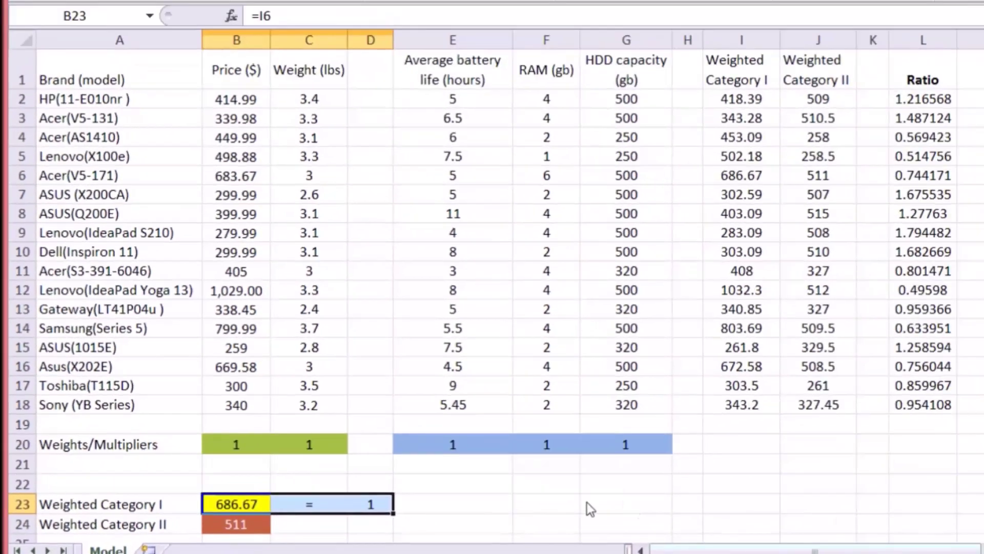
pyautogui.click(22, 156)
pyautogui.click(750, 158)
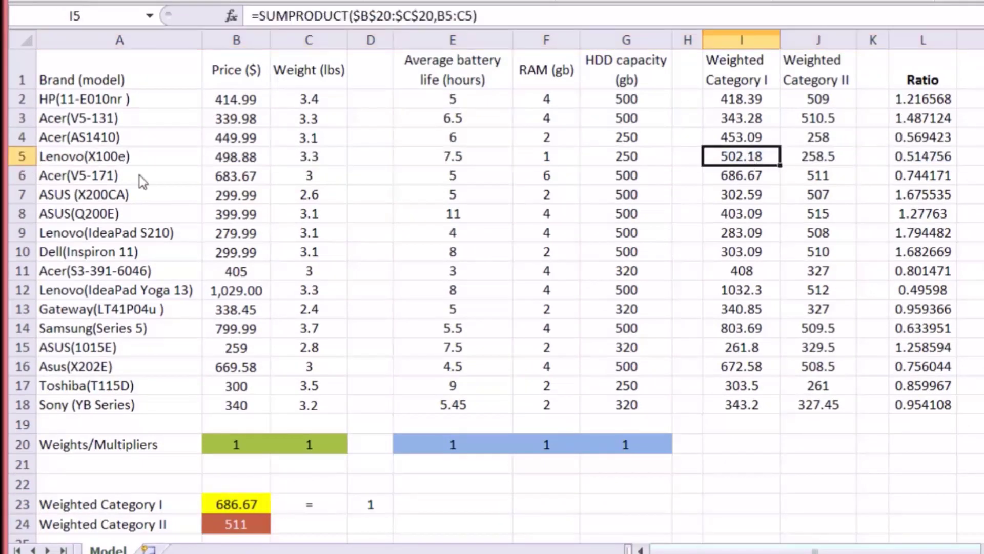
pyautogui.click(106, 176)
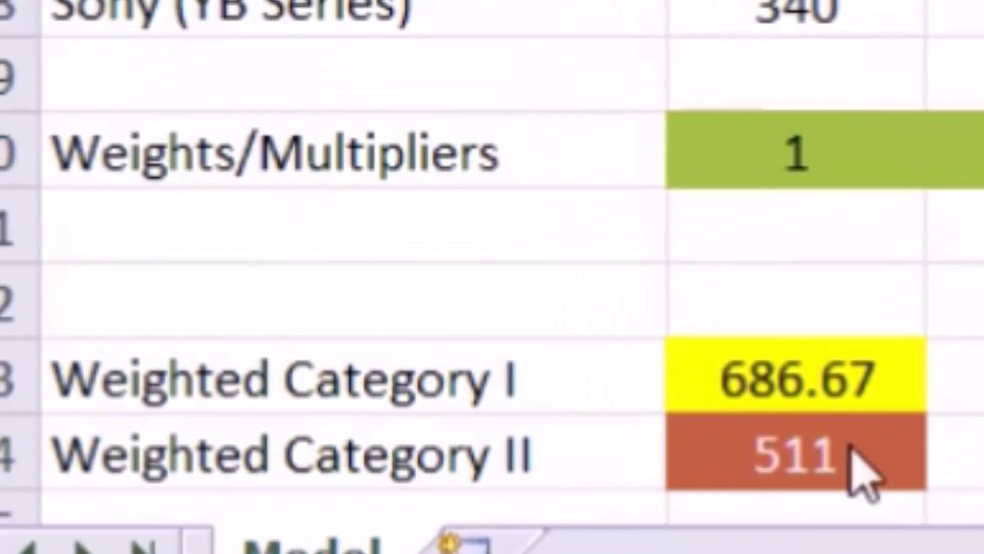
pyautogui.click(852, 472)
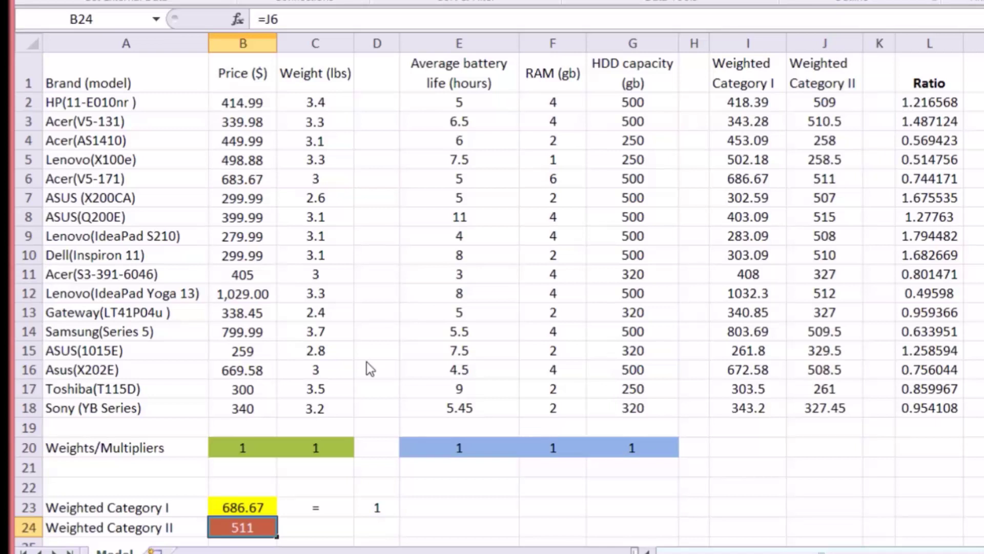
pyautogui.click(28, 178)
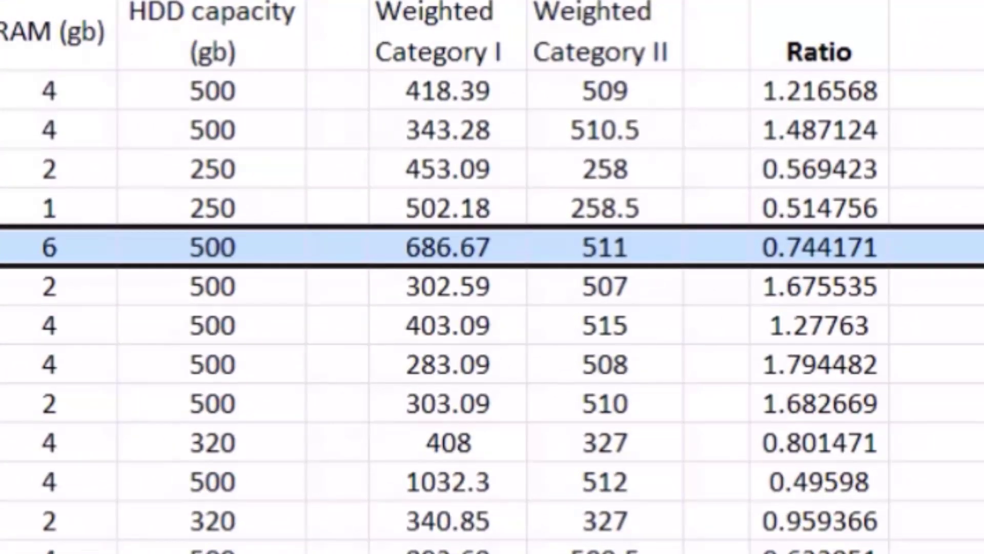
pyautogui.moveTo(799, 92); pyautogui.dragTo(820, 553)
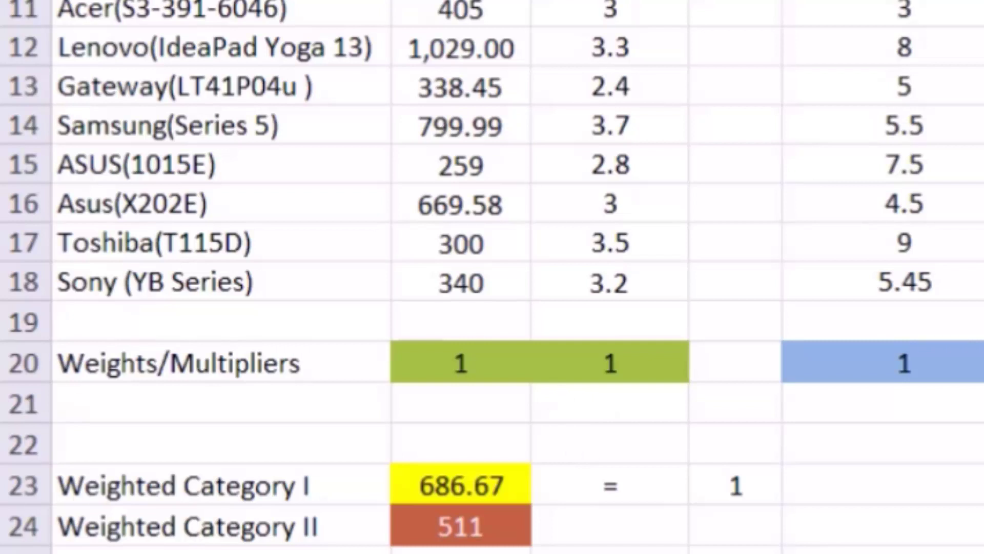
pyautogui.moveTo(469, 487); pyautogui.dragTo(878, 484)
pyautogui.click(878, 484)
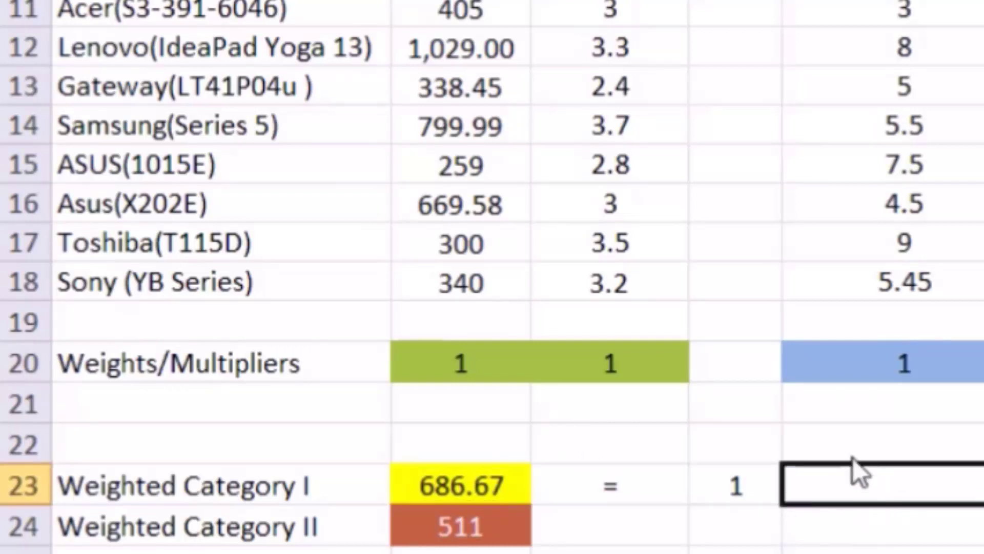
pyautogui.click(441, 364)
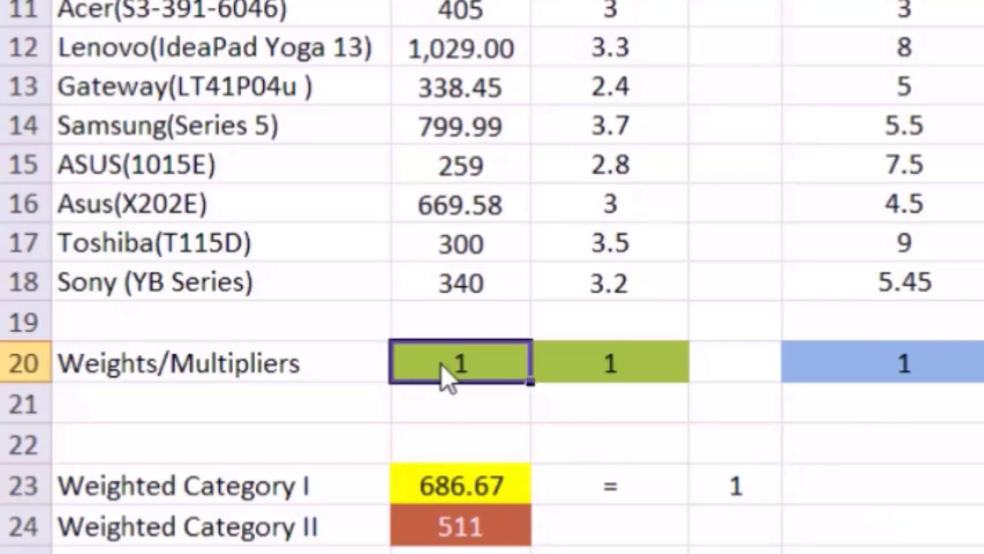
pyautogui.click(610, 364)
pyautogui.click(799, 364)
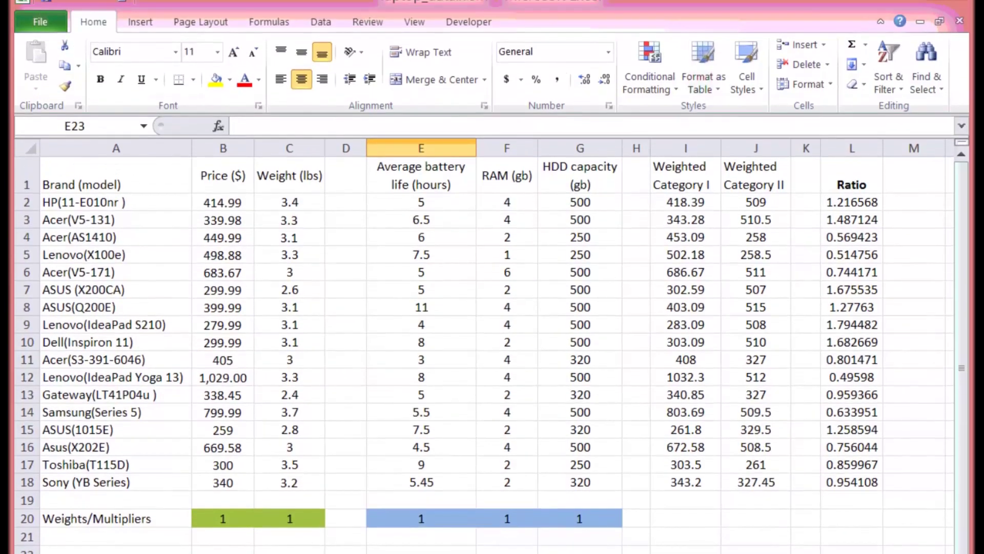
# Open Solver and set the objective to be maximized with Max.
pyautogui.click(321, 22)
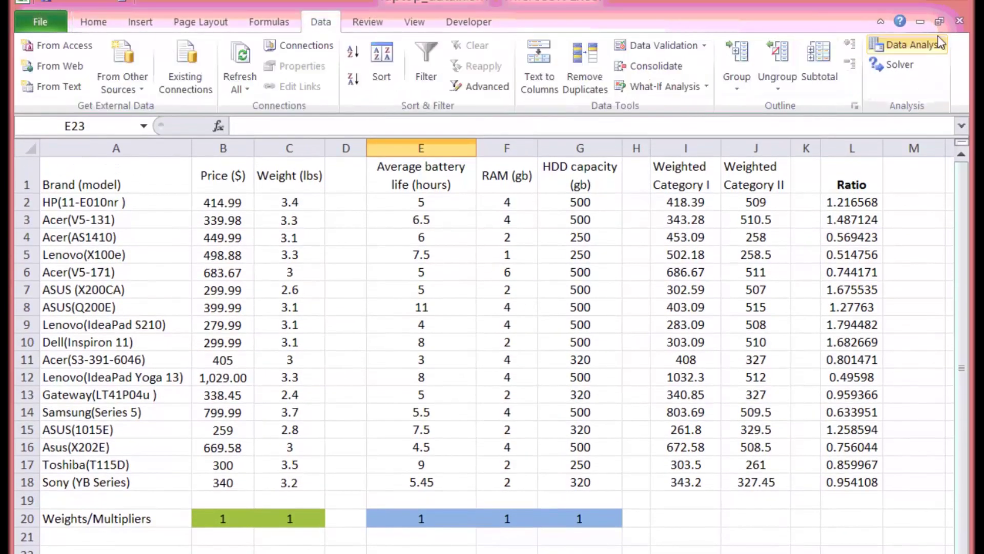
pyautogui.click(904, 67)
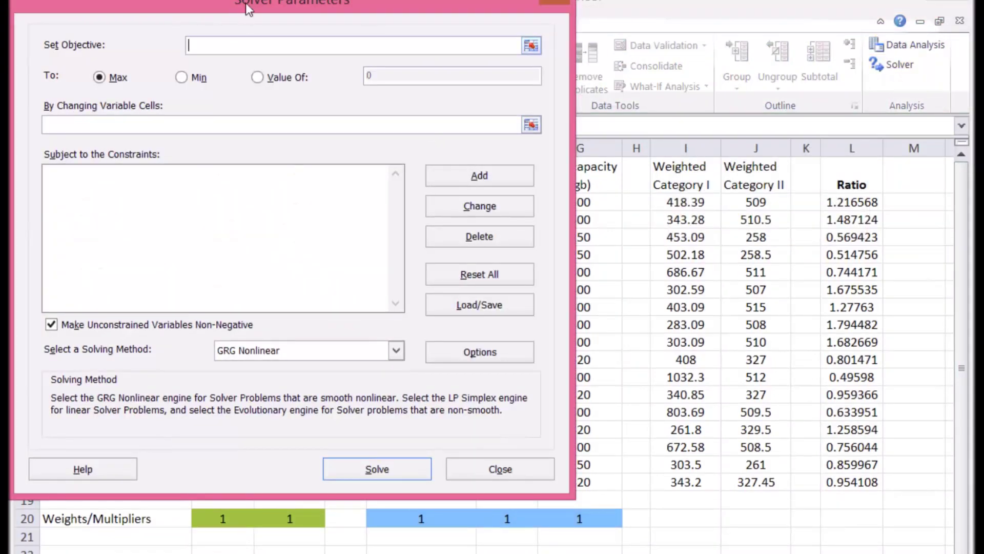
pyautogui.moveTo(243, 8); pyautogui.dragTo(418, 34)
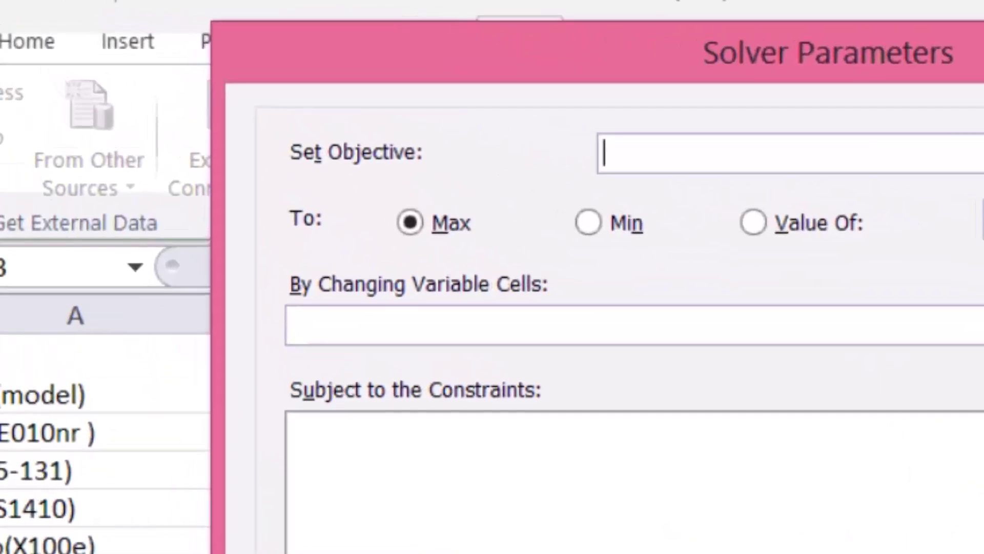
pyautogui.click(411, 223)
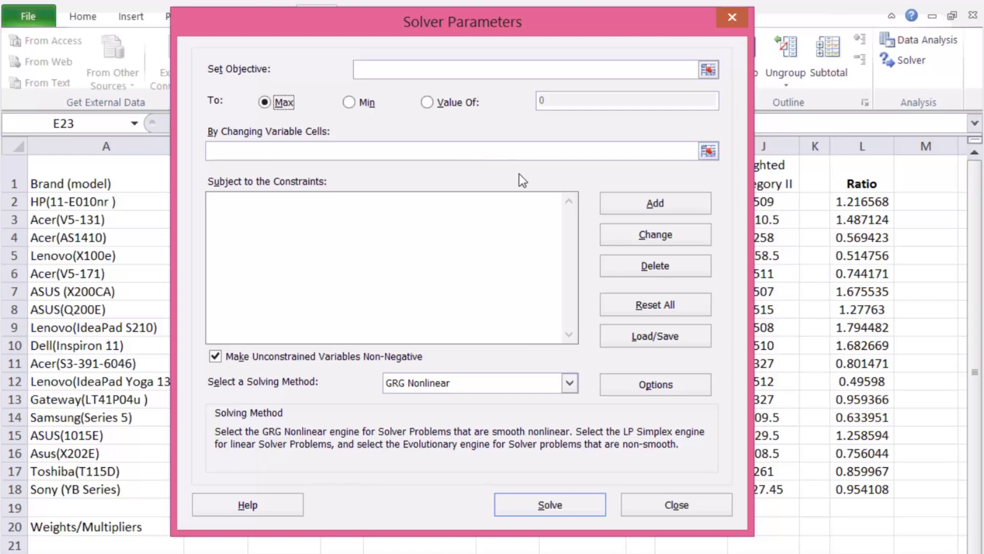
# Set the Solver objective to the Weighted Category II cell B24.
pyautogui.click(708, 70)
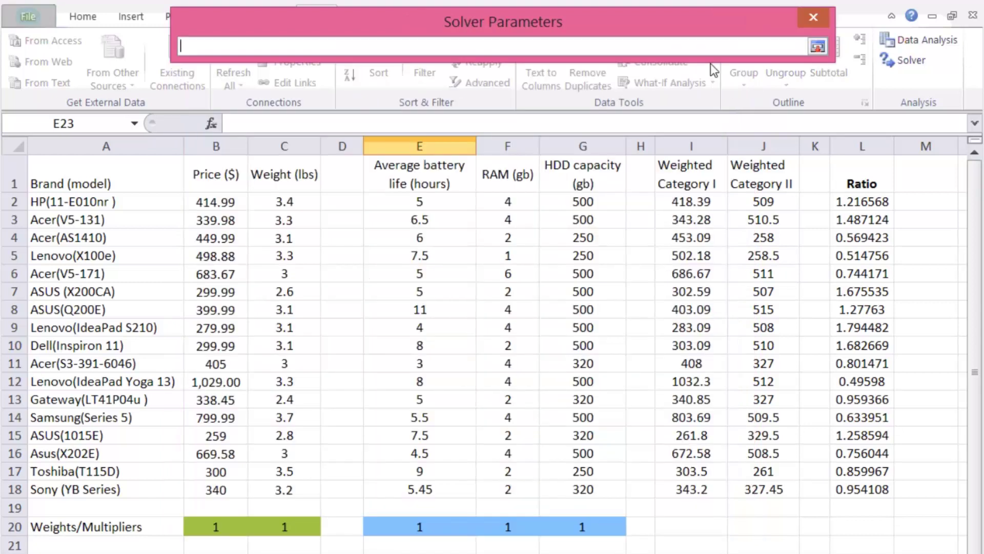
pyautogui.click(215, 553)
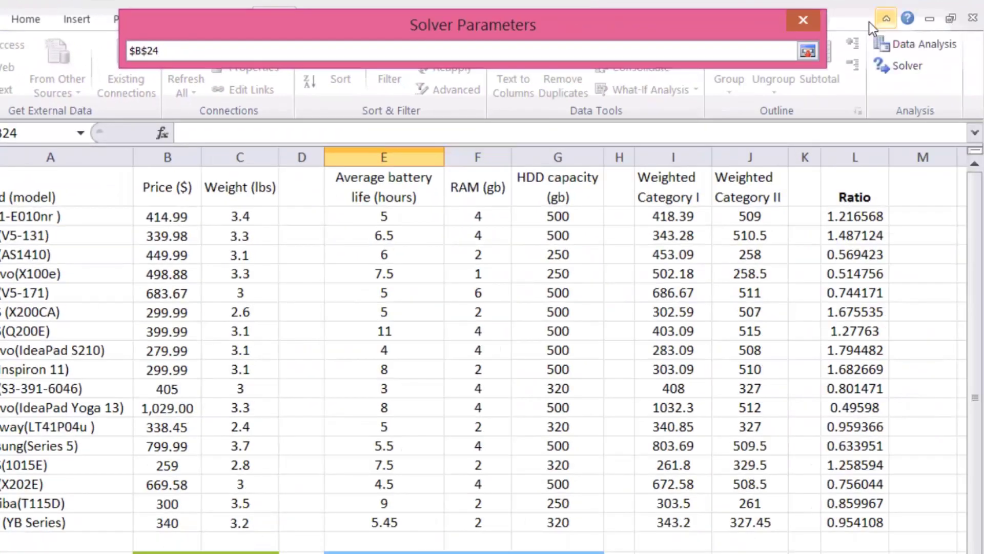
pyautogui.click(807, 52)
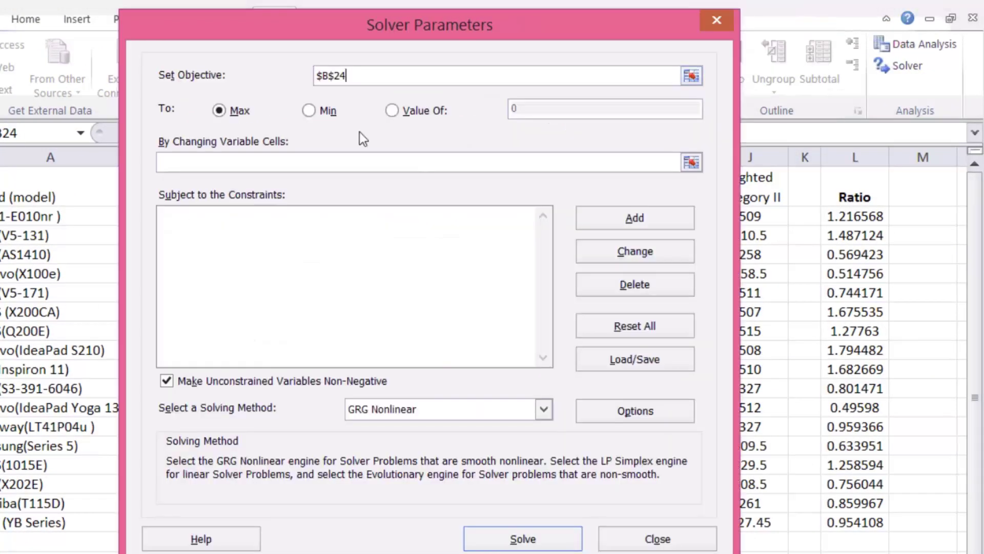
# Set the Solver's changing variable cells to the weights/multipliers in B20:C20 and E20:G20.
pyautogui.click(357, 161)
pyautogui.click(691, 162)
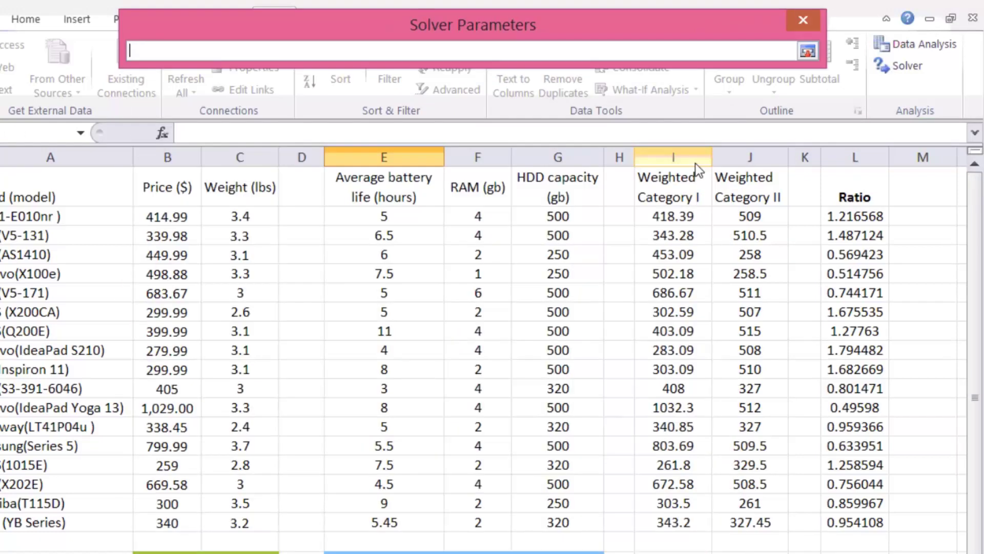
pyautogui.click(169, 551)
pyautogui.moveTo(210, 548); pyautogui.dragTo(246, 548)
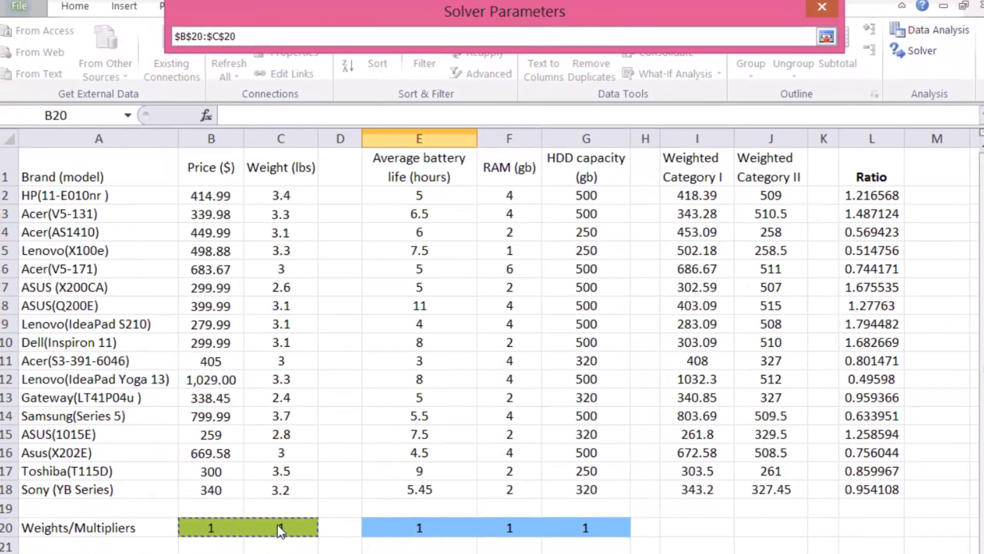
pyautogui.write(',')
pyautogui.click(398, 547)
pyautogui.hotkey('shift', 'Right')
pyautogui.hotkey('shift', 'Right')
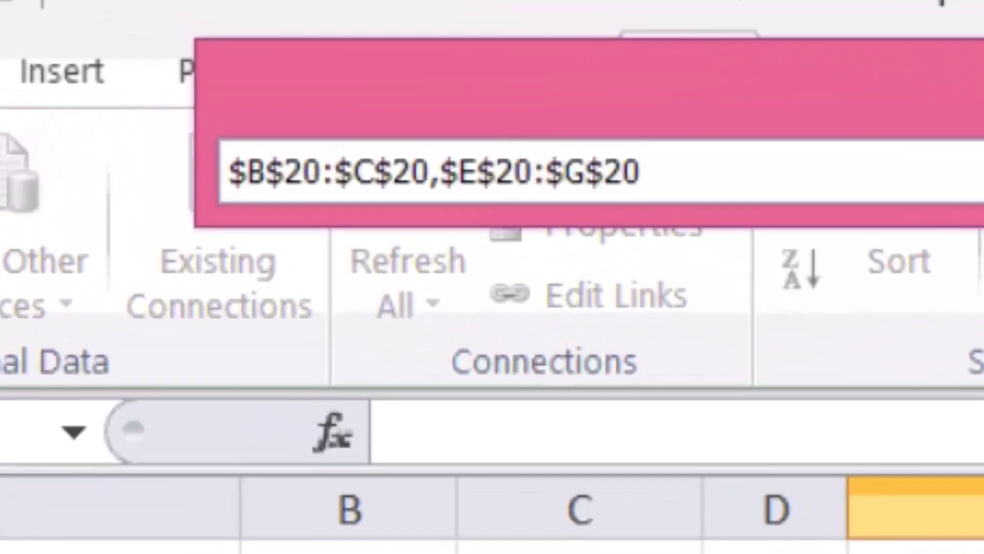
pyautogui.press('Return')
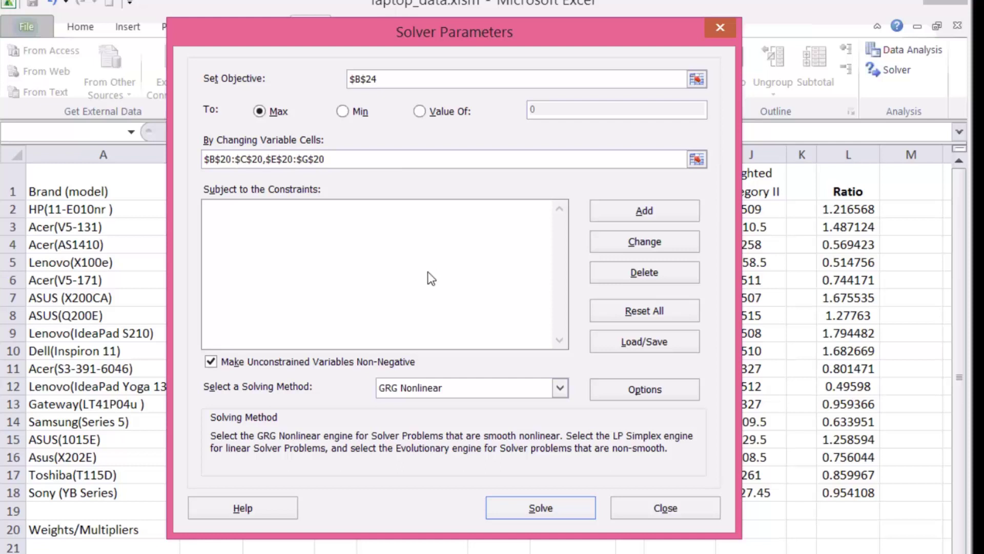
# Start a new Solver constraint with the Ratio cells L2:L18 as its cell reference.
pyautogui.click(431, 239)
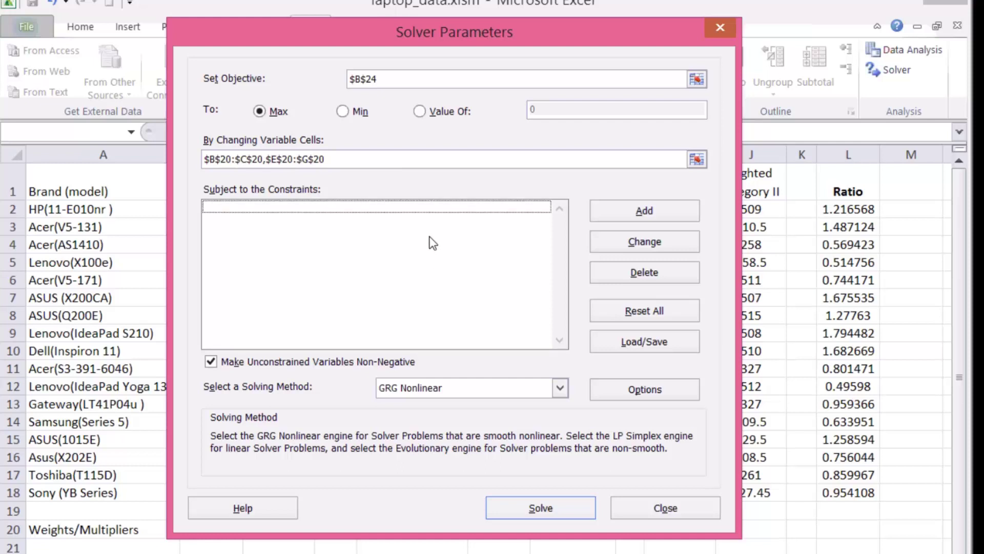
pyautogui.click(632, 211)
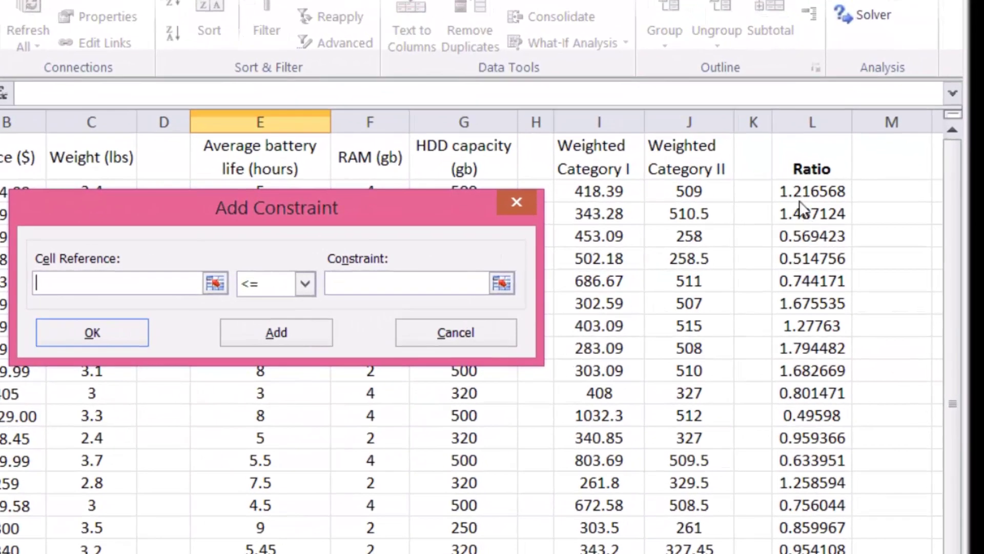
pyautogui.moveTo(810, 202); pyautogui.dragTo(810, 544)
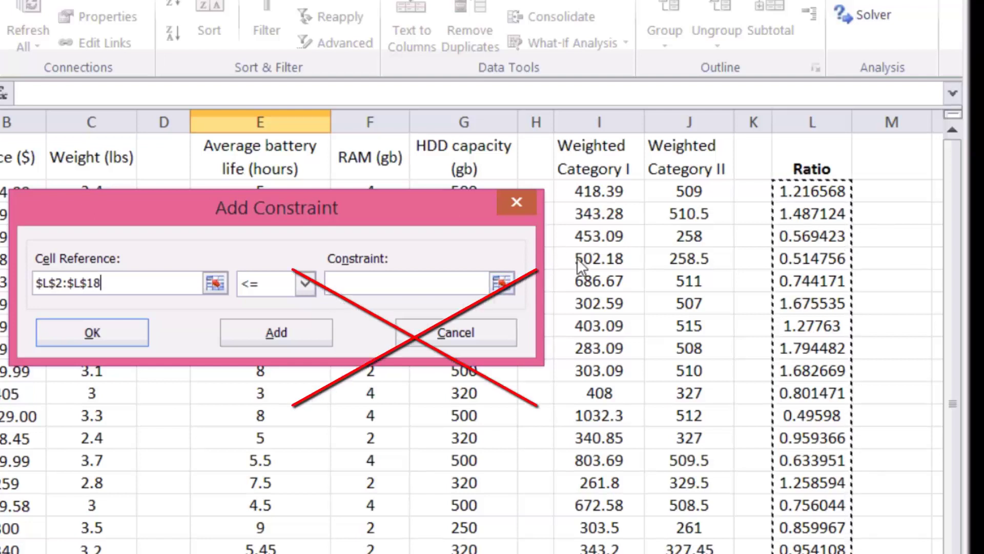
# Change the cell reference to Weighted Category II in J2:J18 and add it as <= Weighted Category I in I2:I18.
pyautogui.click(215, 283)
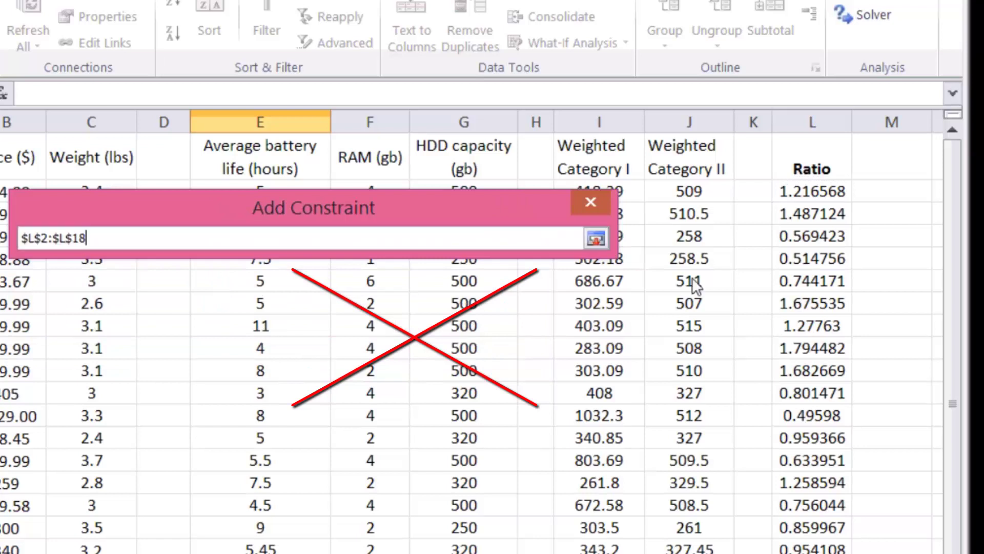
pyautogui.moveTo(115, 244); pyautogui.dragTo(13, 238)
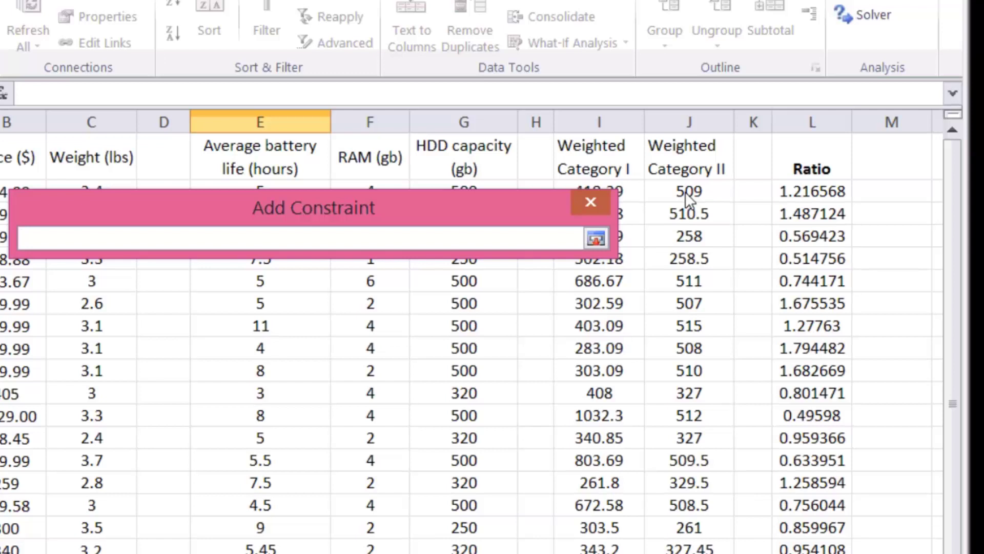
pyautogui.moveTo(685, 189); pyautogui.dragTo(698, 548)
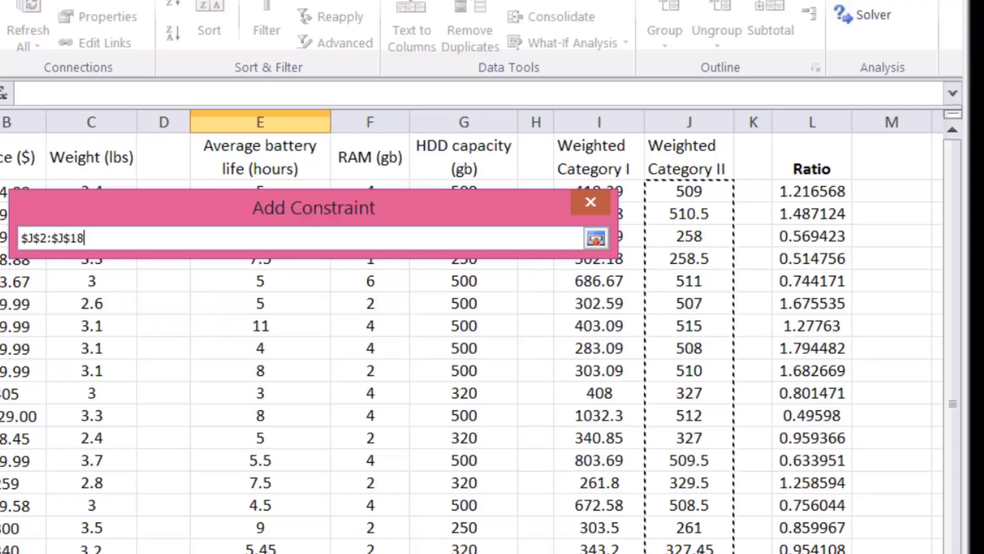
pyautogui.click(595, 239)
pyautogui.click(390, 287)
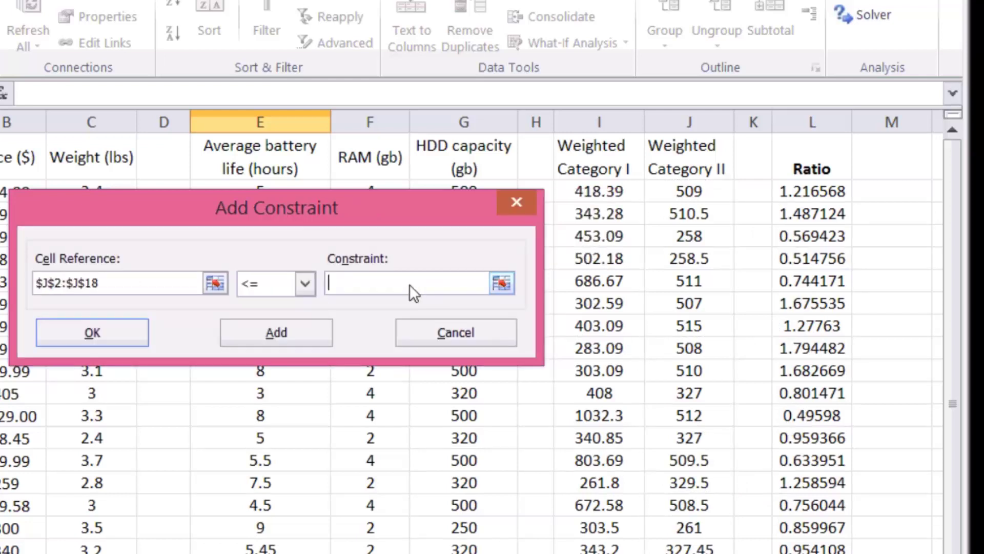
pyautogui.moveTo(597, 191); pyautogui.dragTo(613, 547)
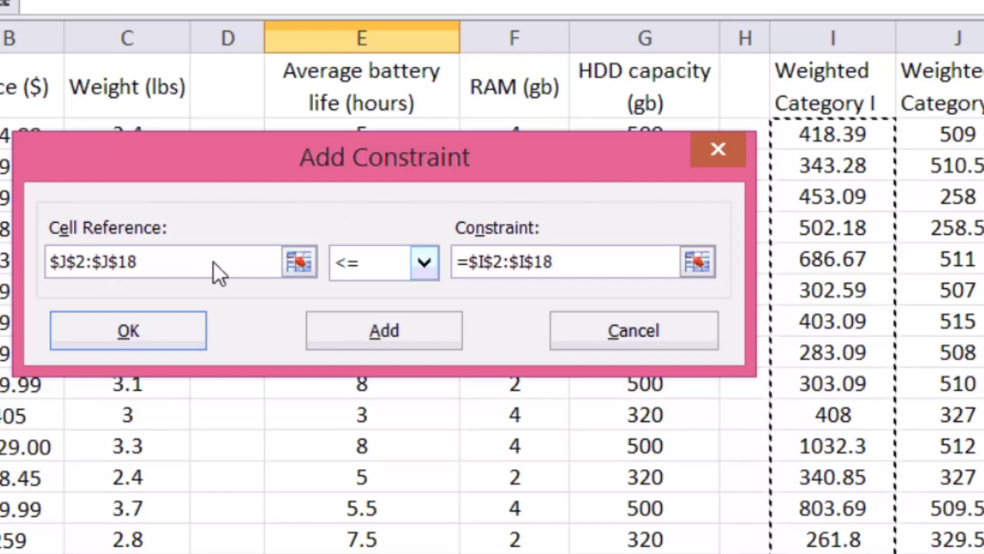
pyautogui.click(366, 338)
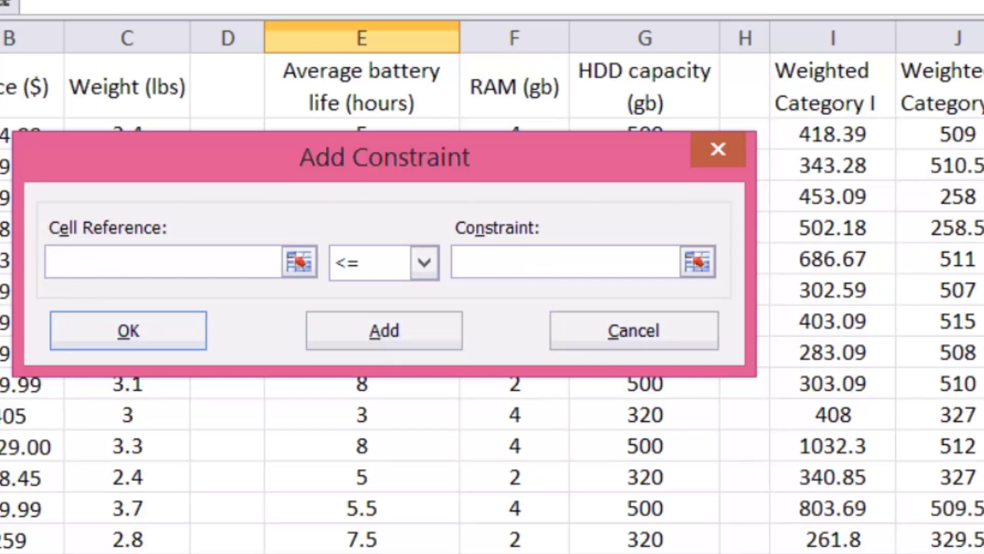
# Add a second constraint requiring the Weighted Category I cell B23 to equal 1, and finish adding constraints.
pyautogui.write('$B$23')
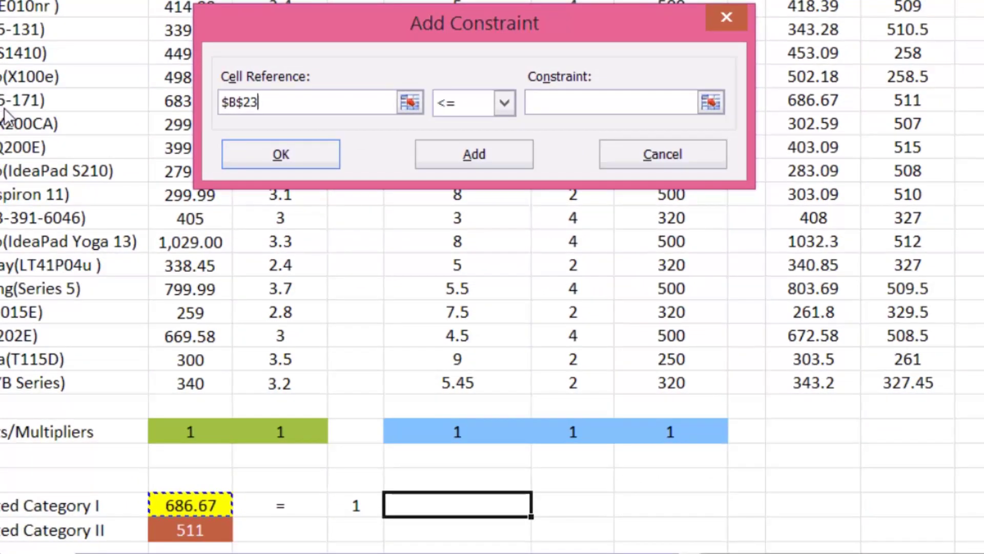
pyautogui.click(504, 103)
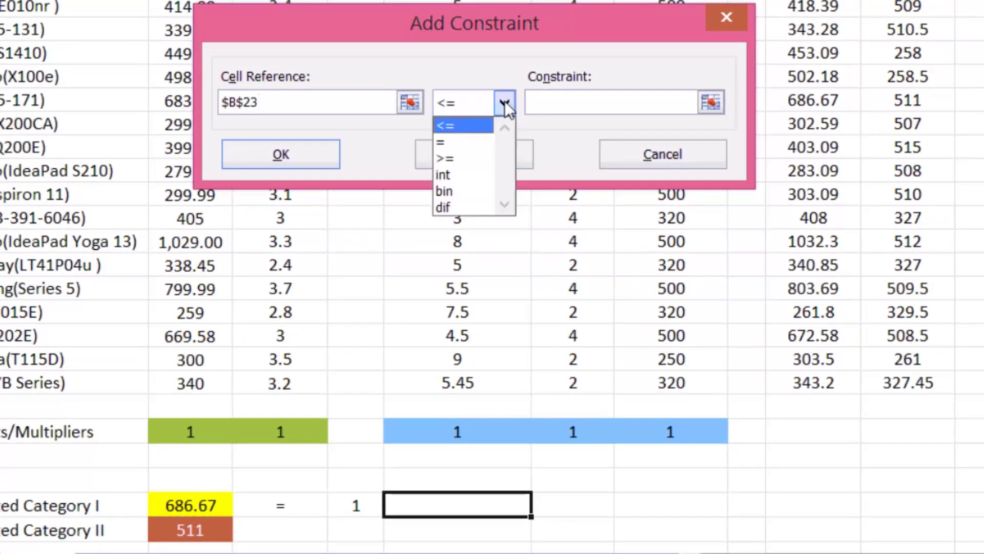
pyautogui.click(465, 140)
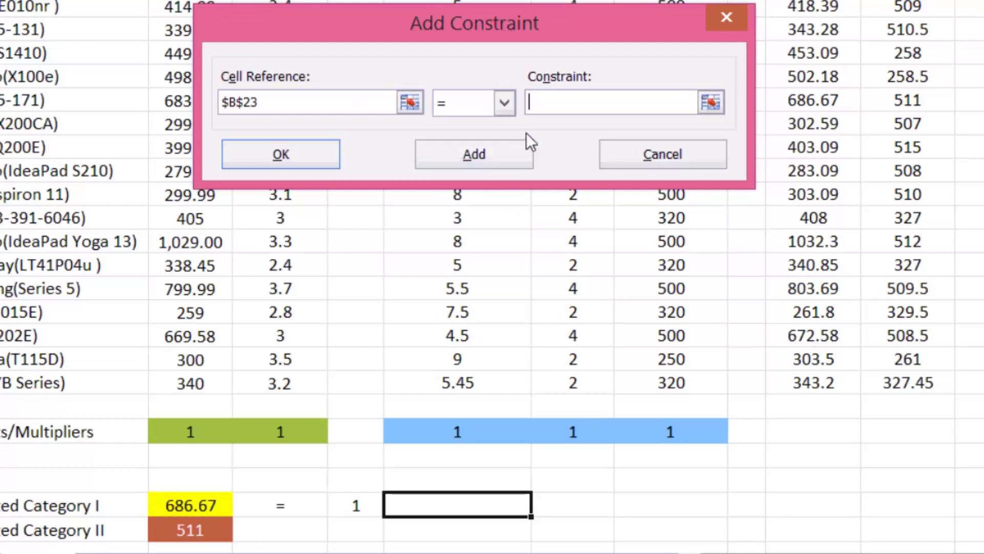
pyautogui.write('1')
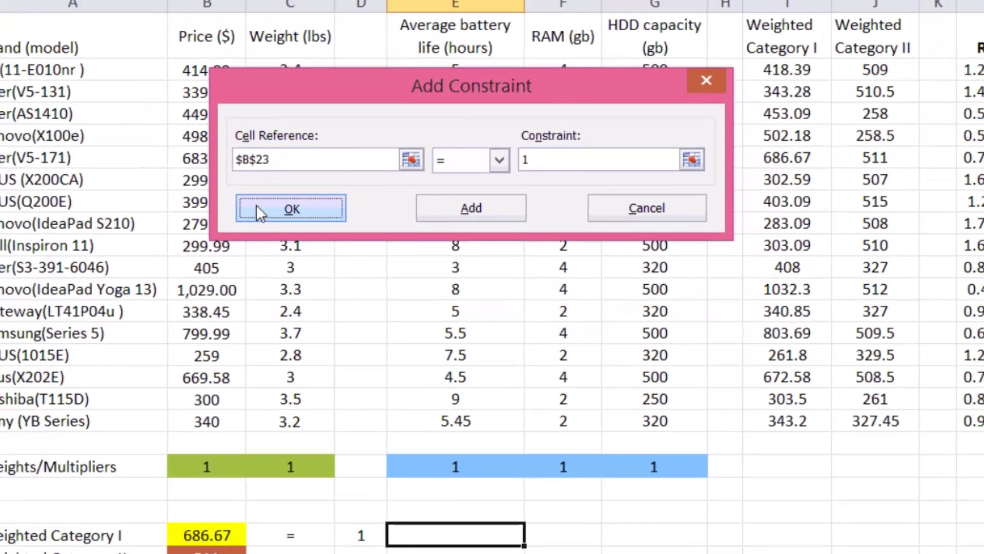
pyautogui.click(245, 153)
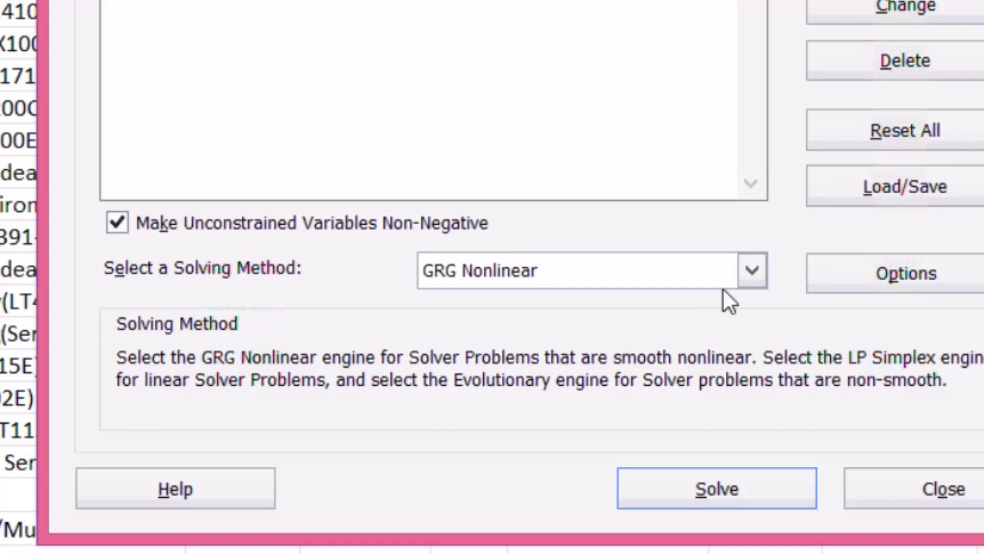
# Solve the model with the Simplex LP method and keep the Solver solution.
pyautogui.click(759, 274)
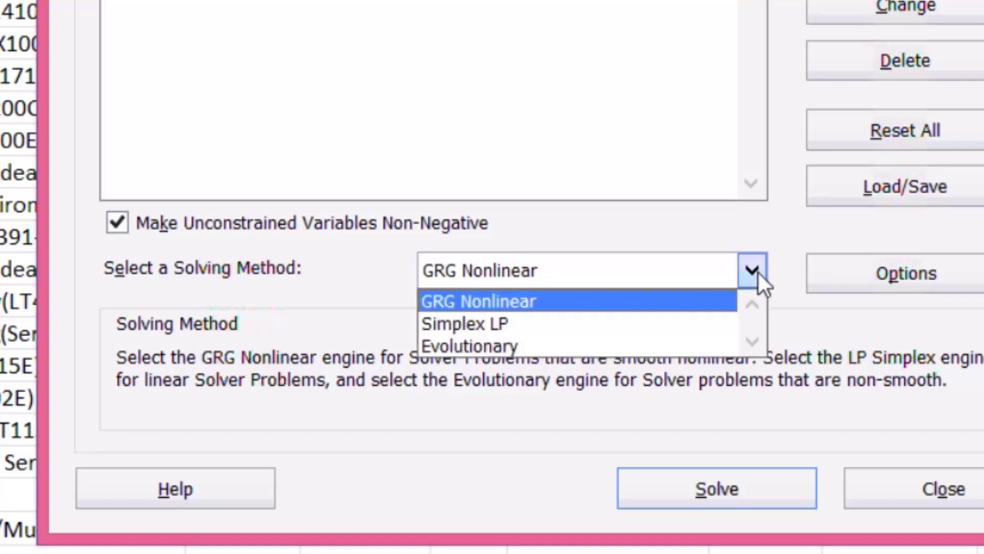
pyautogui.click(601, 324)
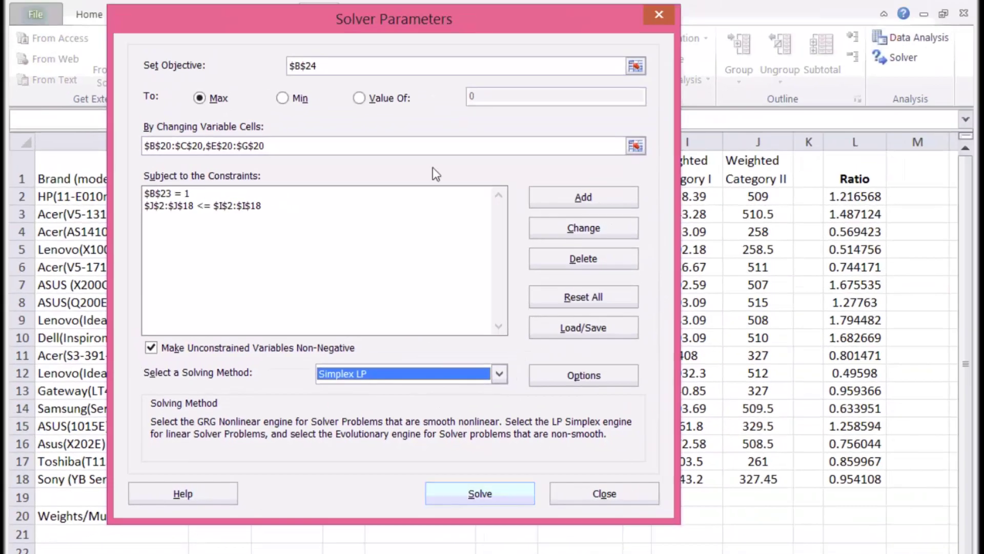
pyautogui.click(465, 501)
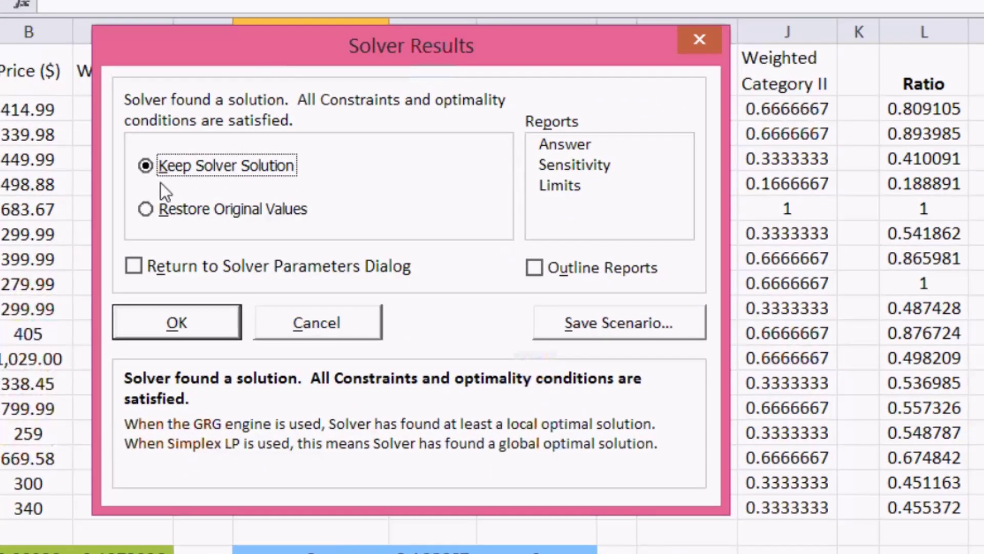
pyautogui.click(170, 328)
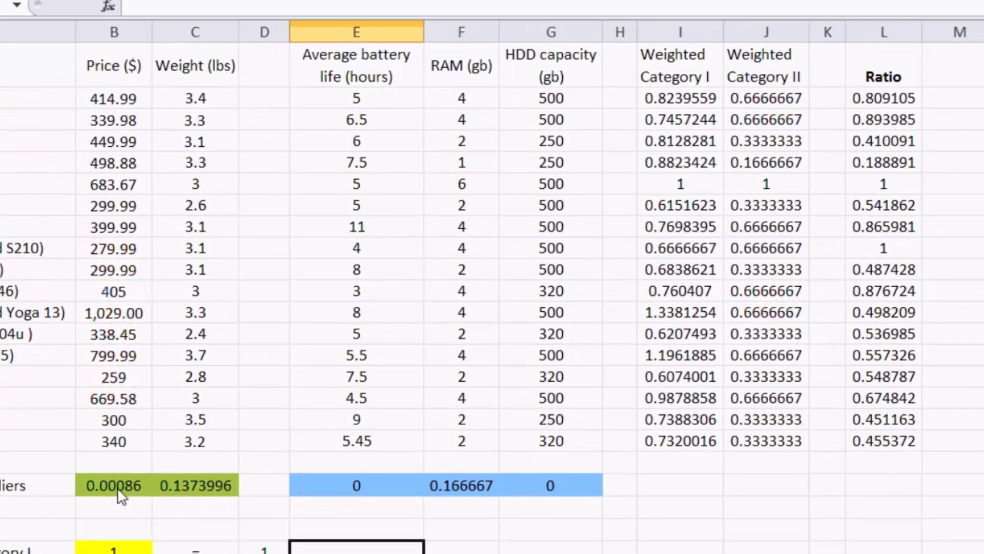
# Examine the solved multipliers in B20:G20, the objective cell B24, and the Acer(V5-171) and Lenovo(IdeaPad S210) rows.
pyautogui.moveTo(28, 550); pyautogui.dragTo(475, 551)
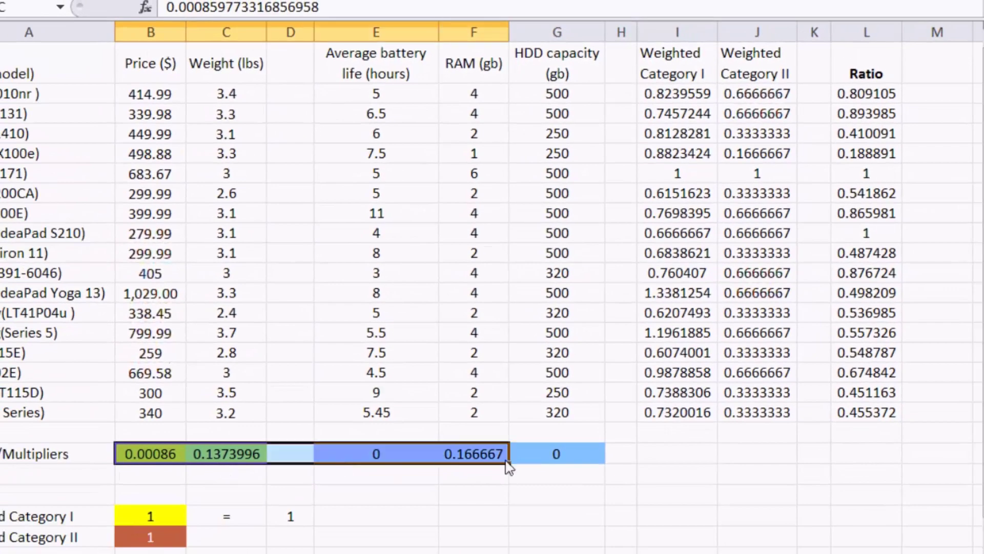
pyautogui.moveTo(509, 466); pyautogui.dragTo(558, 469)
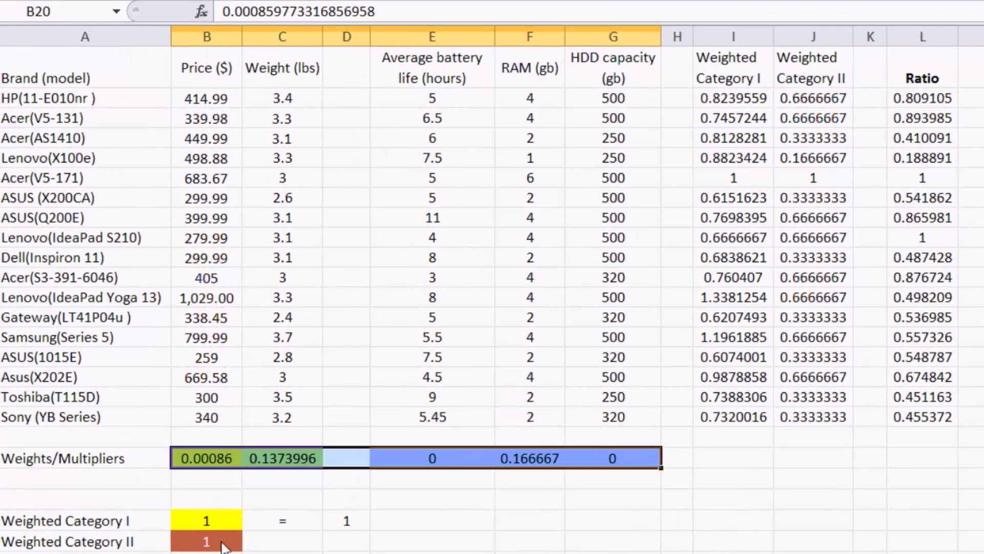
pyautogui.click(166, 541)
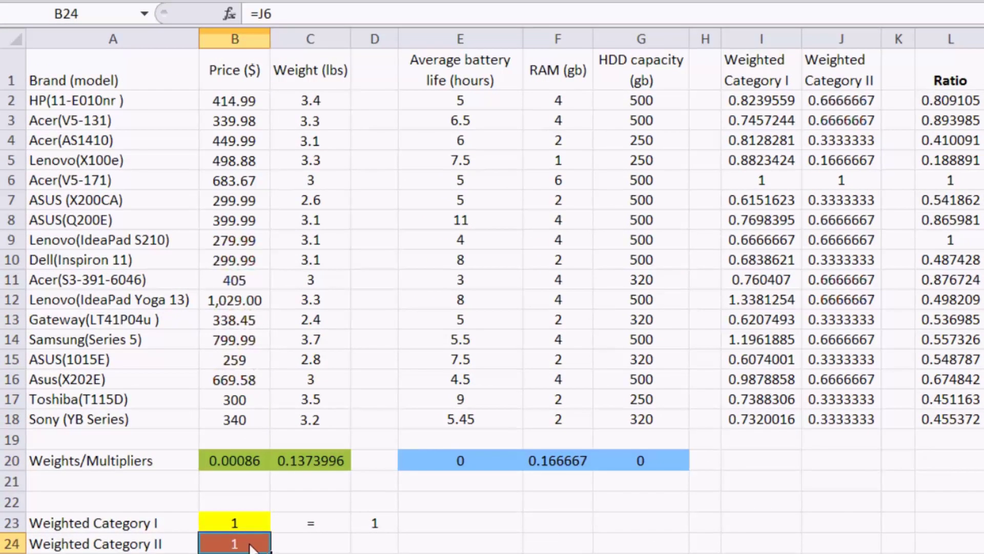
pyautogui.click(11, 180)
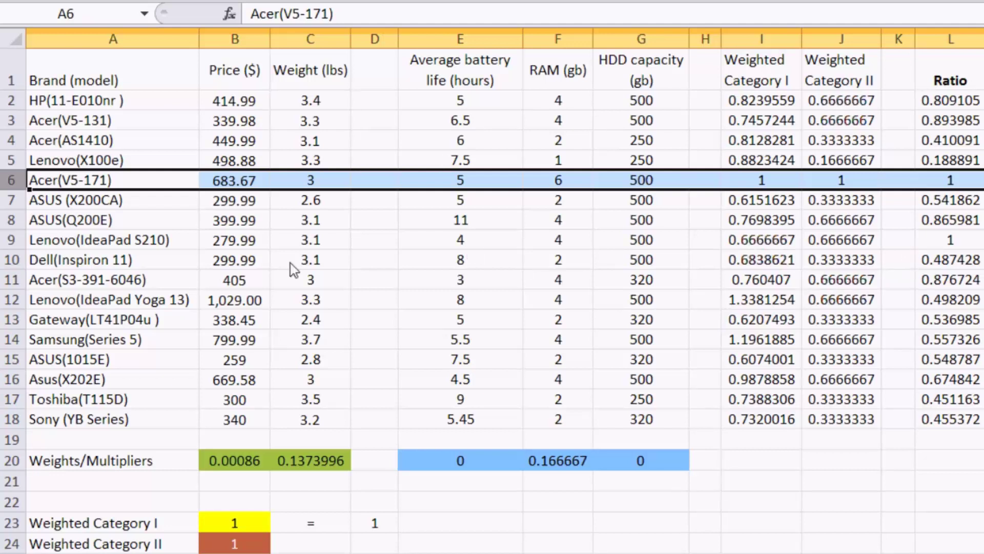
pyautogui.click(32, 241)
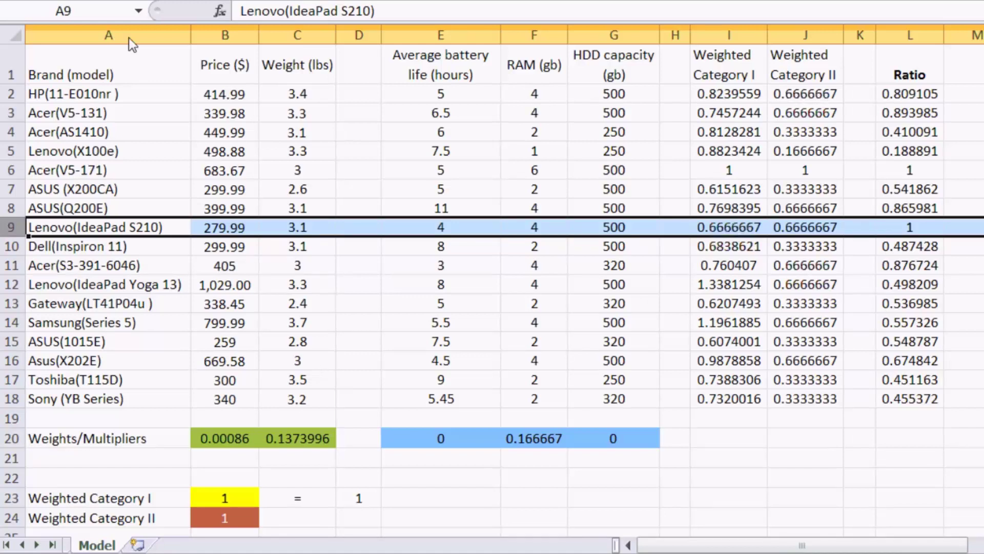
# Examine the HP(11-E010nr) entry with its weighted categories in I2:J2, and the formulas behind B23 and B24.
pyautogui.click(105, 97)
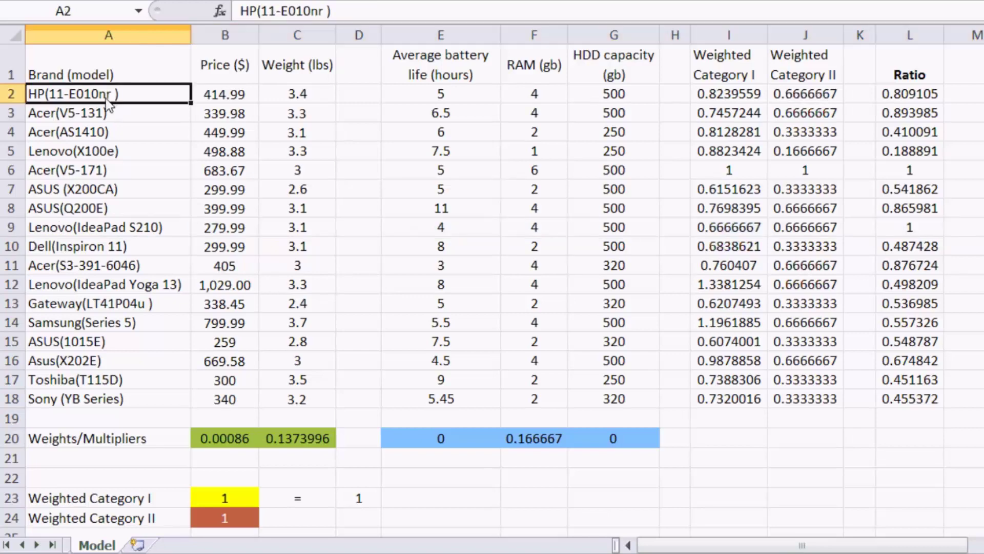
pyautogui.click(223, 503)
pyautogui.moveTo(224, 503); pyautogui.dragTo(226, 516)
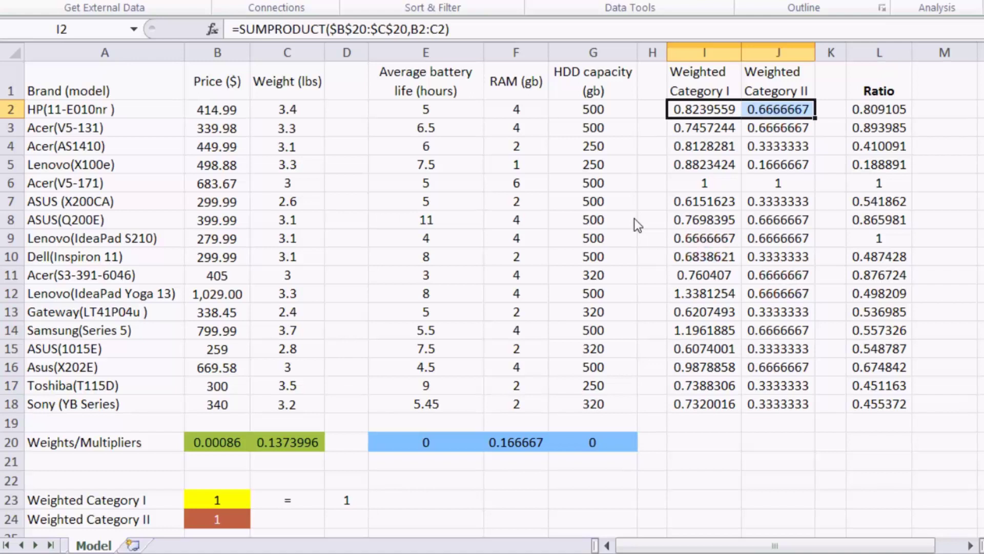
pyautogui.click(214, 505)
pyautogui.click(215, 526)
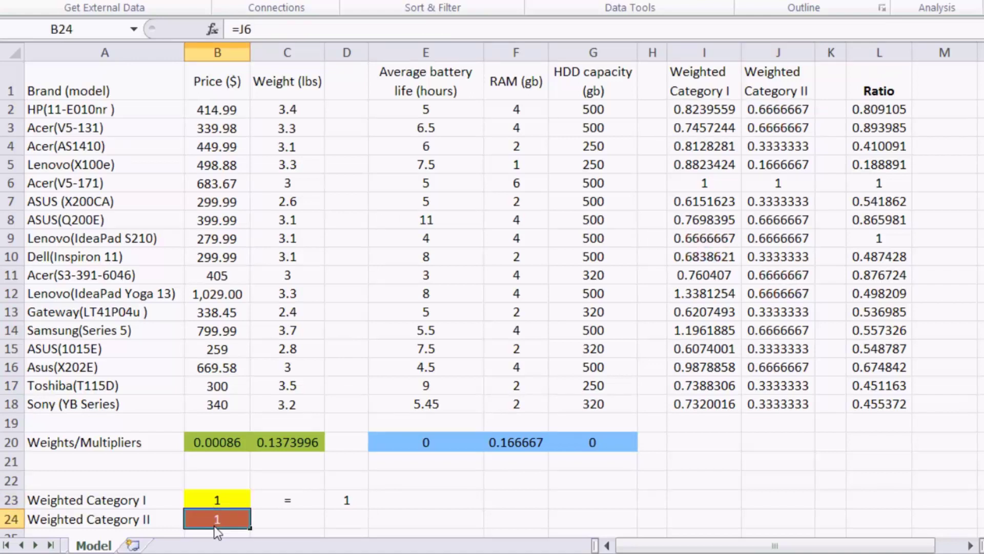